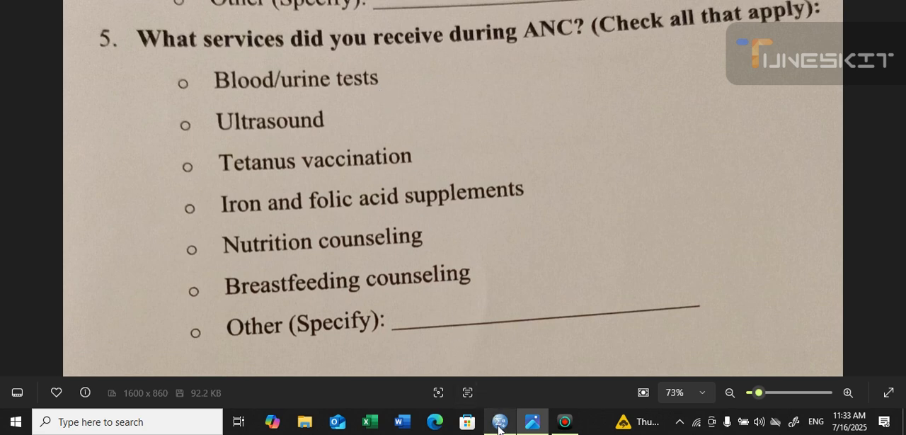
Switch to the empty SPSS Statistics Data Editor and display the variable definitions grid
mouse_move(500, 430)
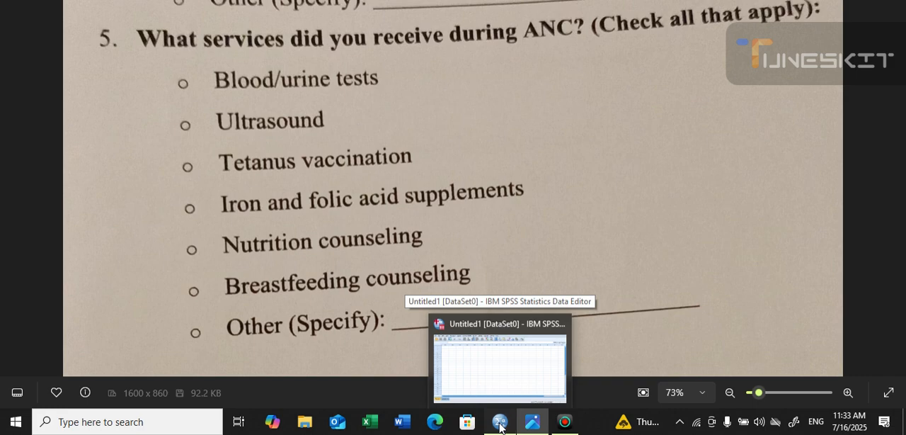
click(500, 424)
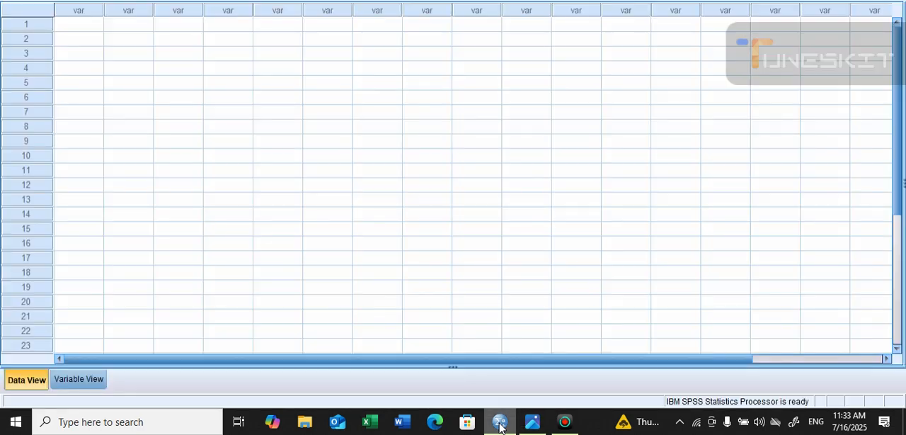
click(84, 380)
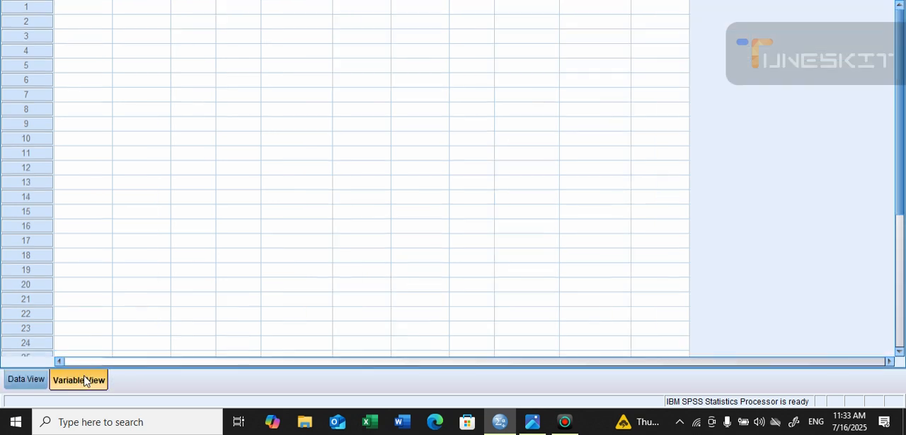
Try to name the first variable 5a
click(85, 8)
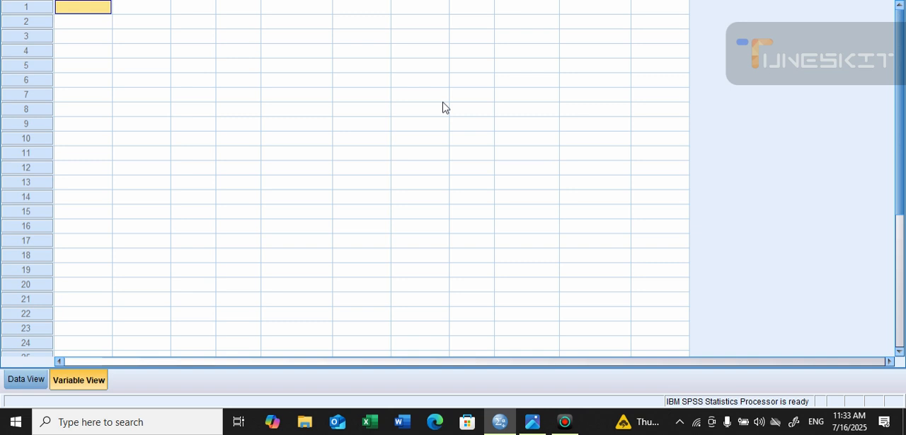
text(5a)
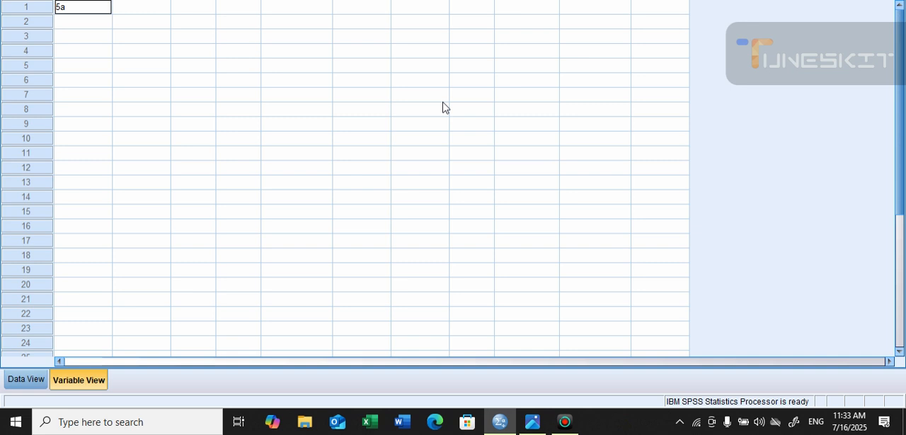
click(294, 6)
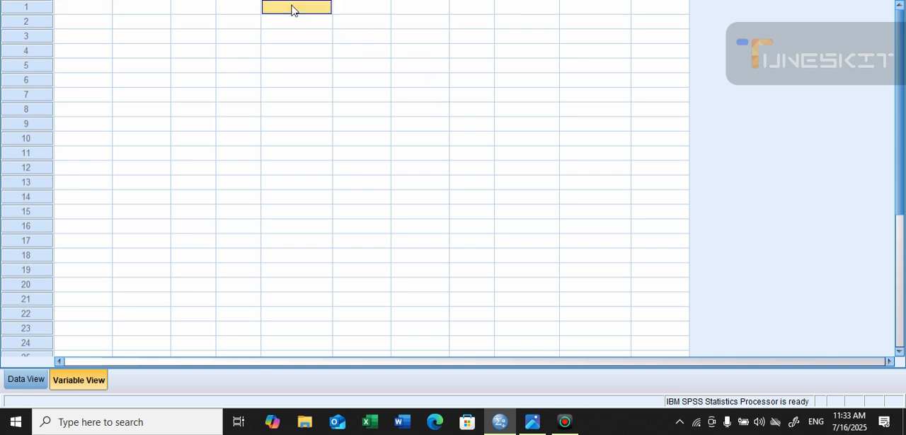
click(453, 189)
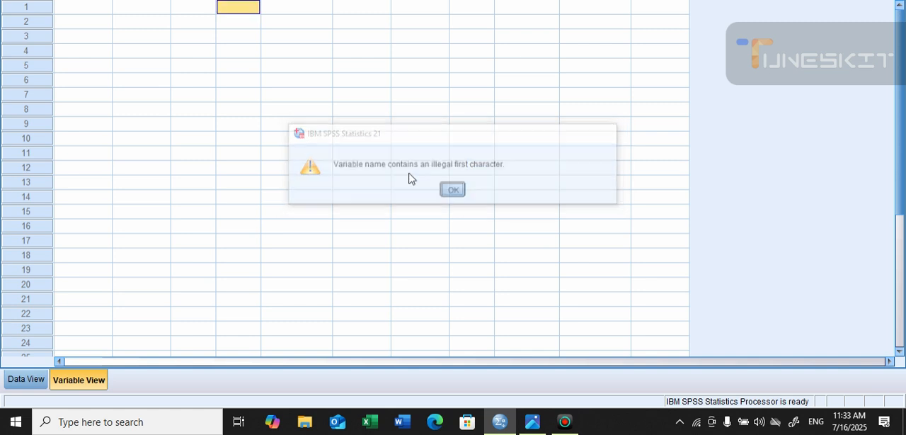
Try to name the first variable 5_a, with an underscore between the number and letter
click(97, 11)
text(5_a)
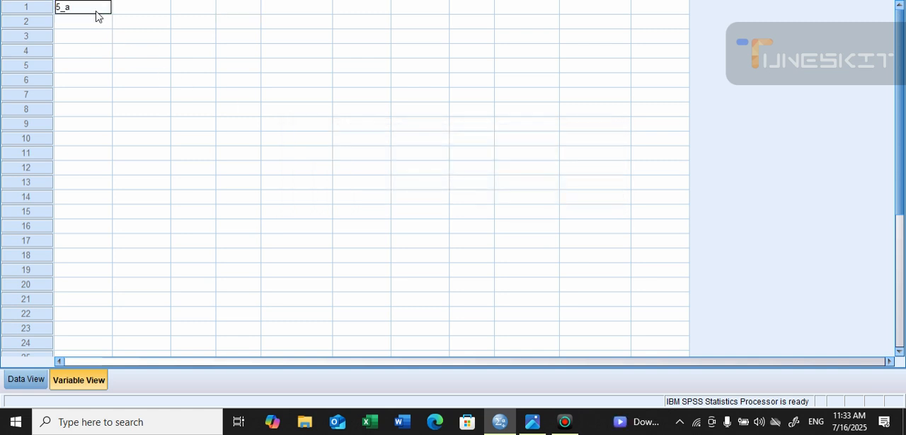
click(97, 15)
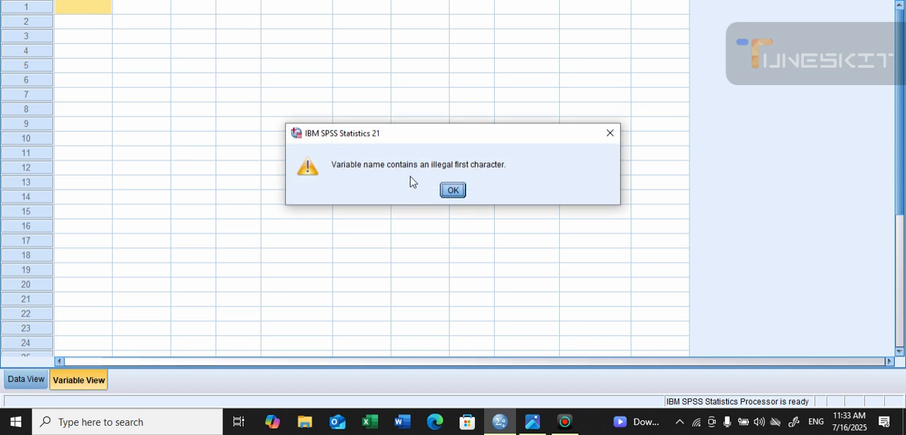
click(453, 189)
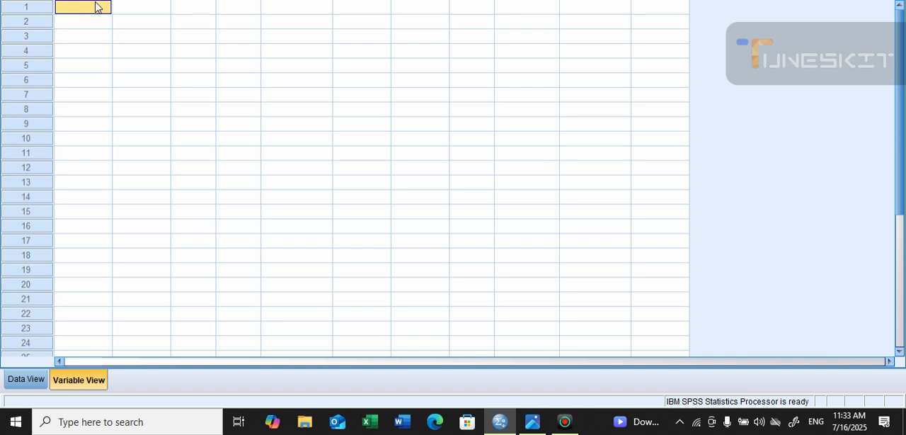
Try to name the first variable 5A, with a capital letter
text(5)
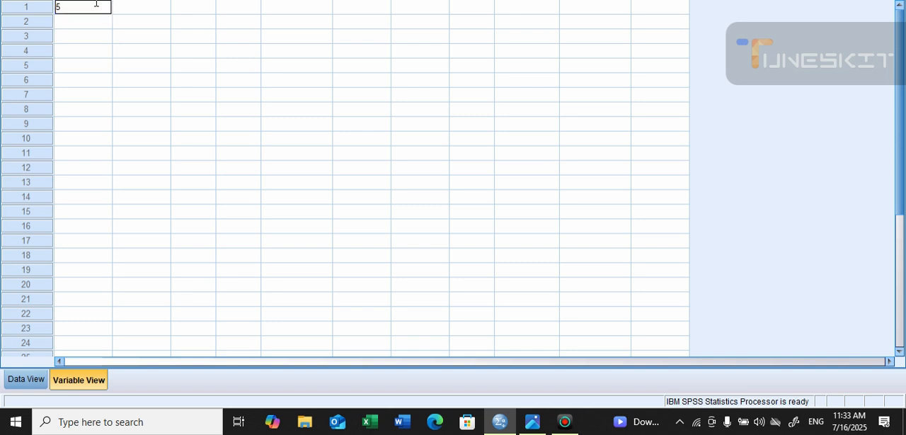
text(a)
key(BackSpace)
text(A)
key(Return)
key(Return)
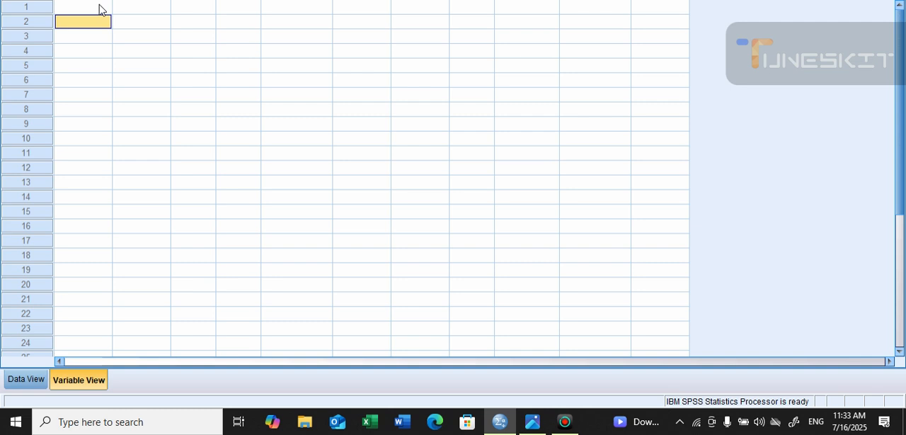
Create the first variable in row 1 with the name Q5A
click(103, 8)
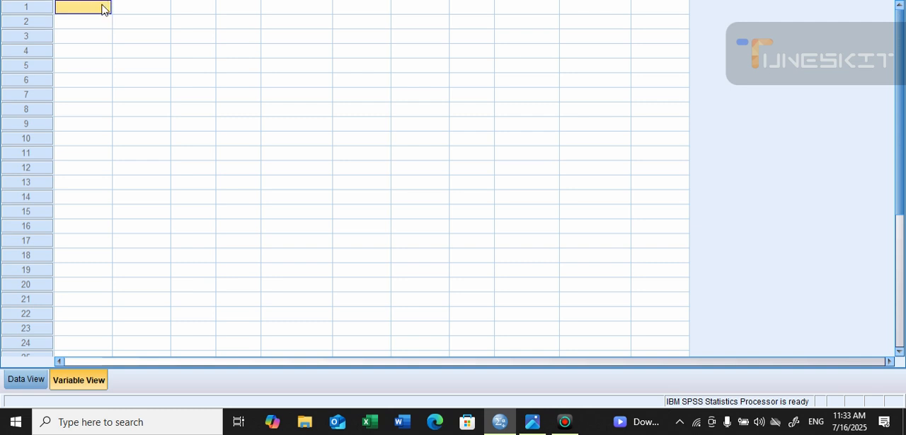
text(Q5)
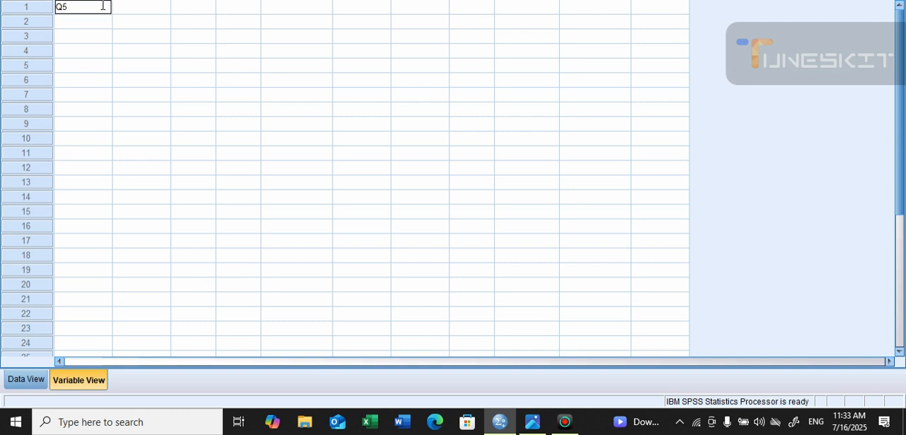
text(A)
key(Tab)
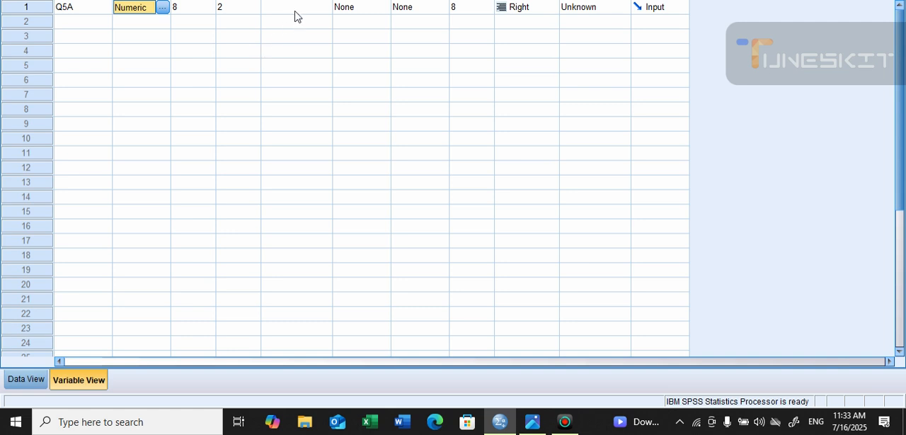
Check the first answer option in the questionnaire image and label variable Q5A "Blood-Urince"
click(532, 422)
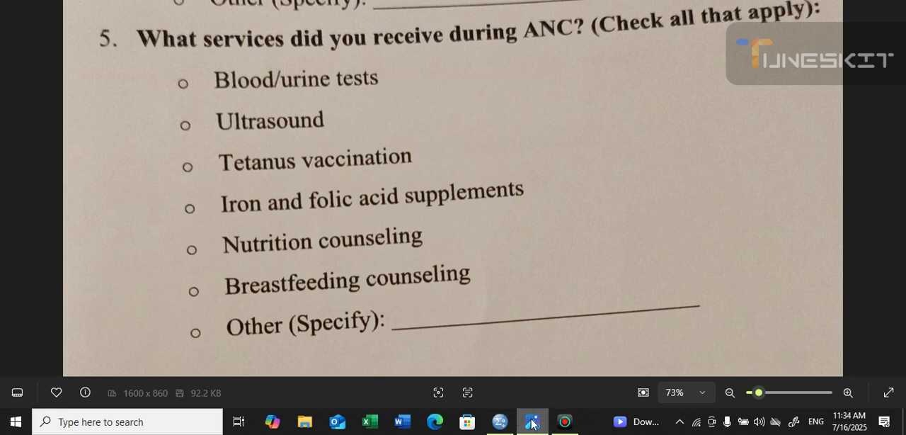
click(533, 422)
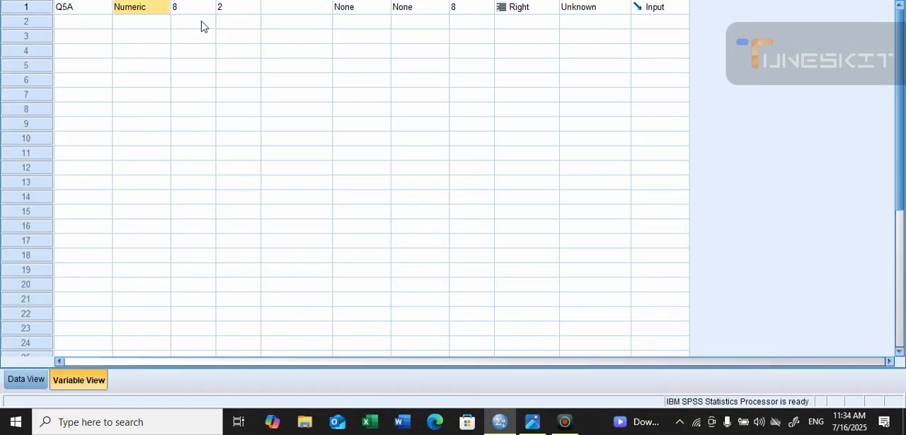
click(290, 14)
text(N)
key(BackSpace)
text(Blood)
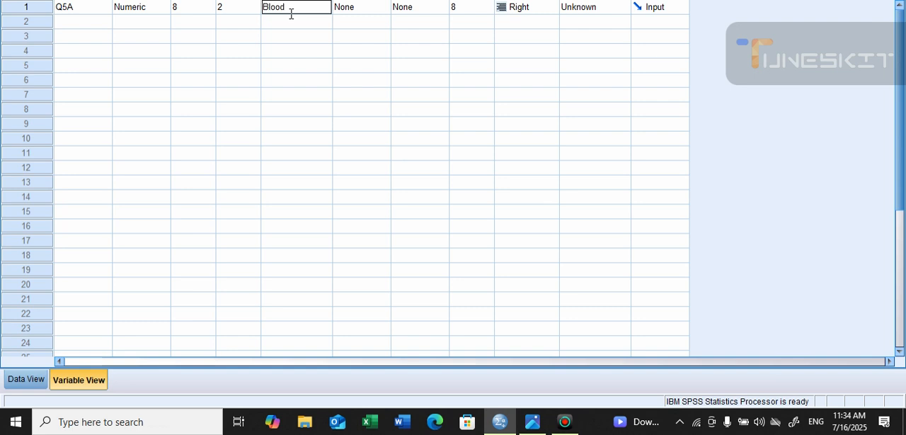
text(-Urince)
Open the value labels of Q5A and add value 1 with the label Yes
click(378, 14)
click(377, 11)
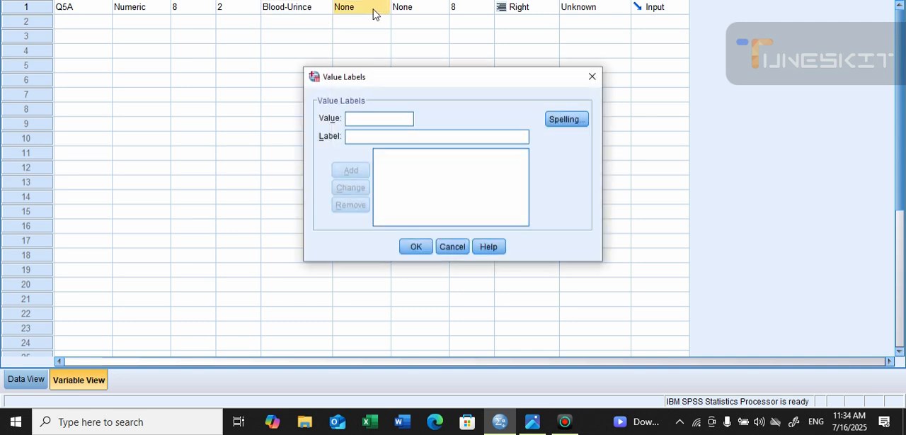
text(1)
click(359, 131)
text(Yea)
key(BackSpace)
text(s)
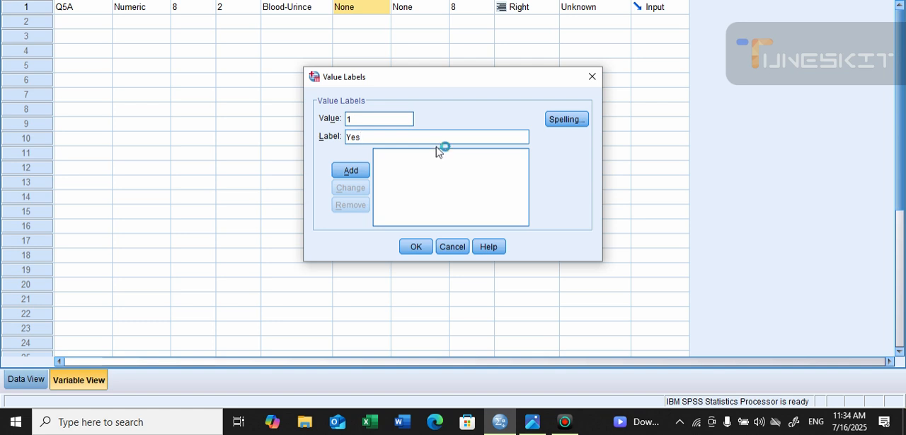
click(368, 171)
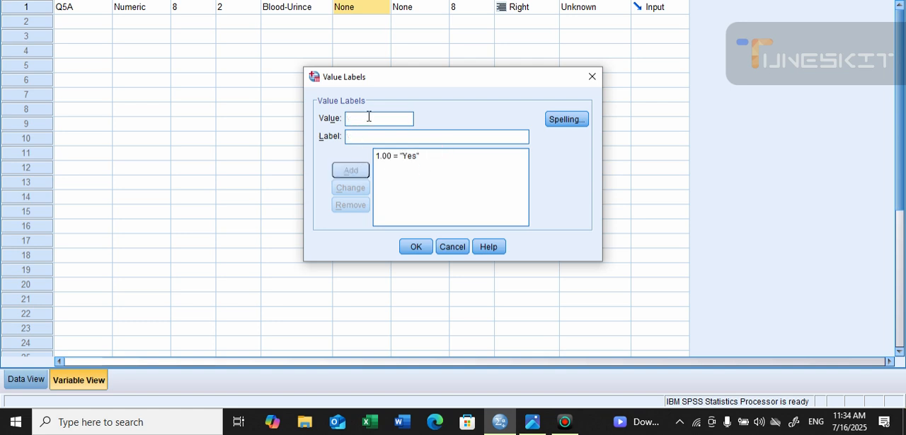
Add value 0 with the label No to Q5A and accept the value labels
text(-0)
key(BackSpace)
key(BackSpace)
text(0)
click(362, 135)
text(No)
key(Return)
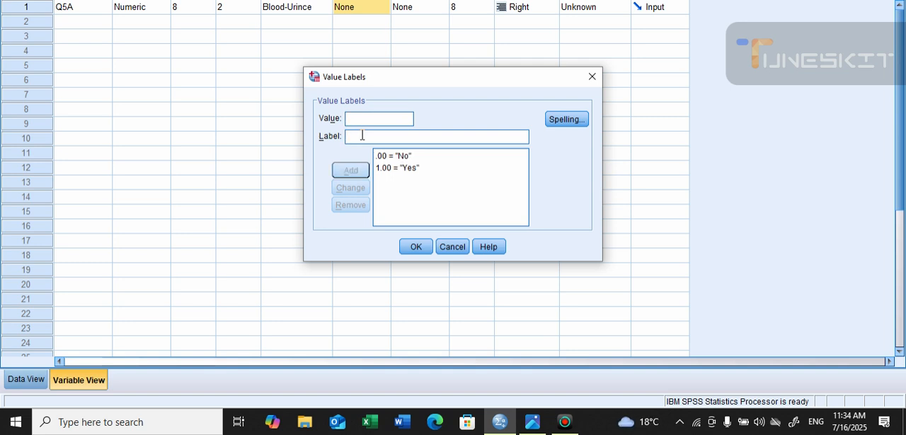
click(424, 247)
Create a second variable named Q5B in row 2
click(65, 21)
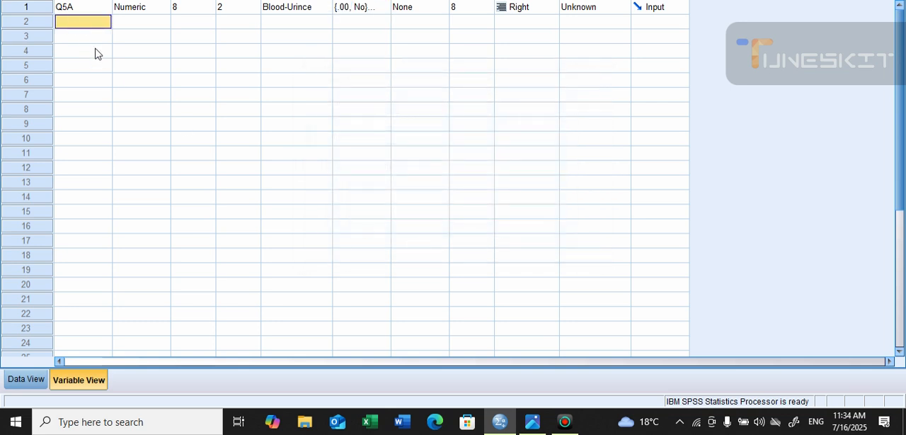
text(Q)
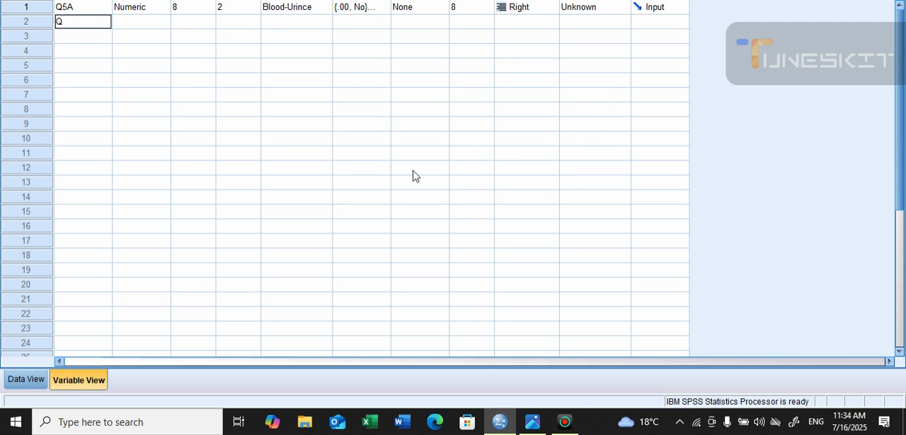
text(5B)
key(Tab)
key(Tab)
key(Tab)
key(Tab)
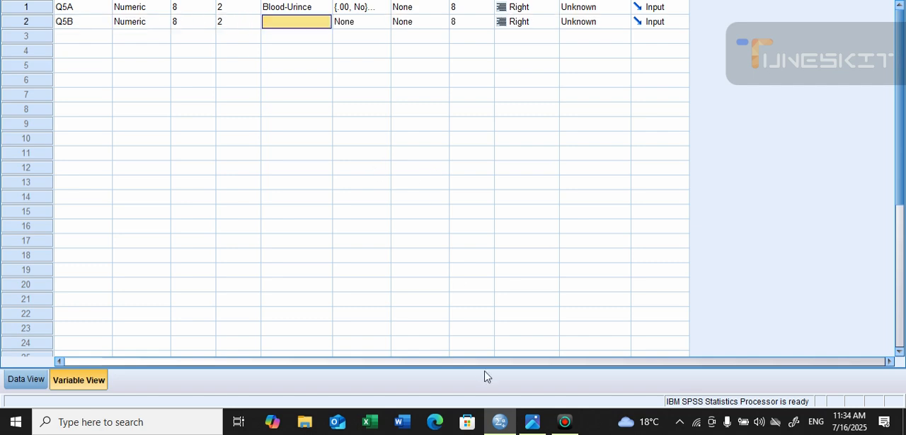
Check the second answer option in the questionnaire image and label variable Q5B "Ultrasound"
click(536, 422)
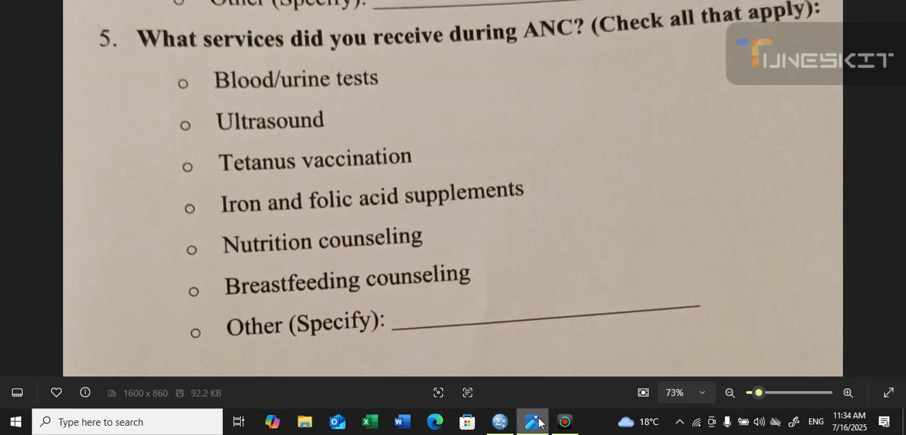
click(535, 422)
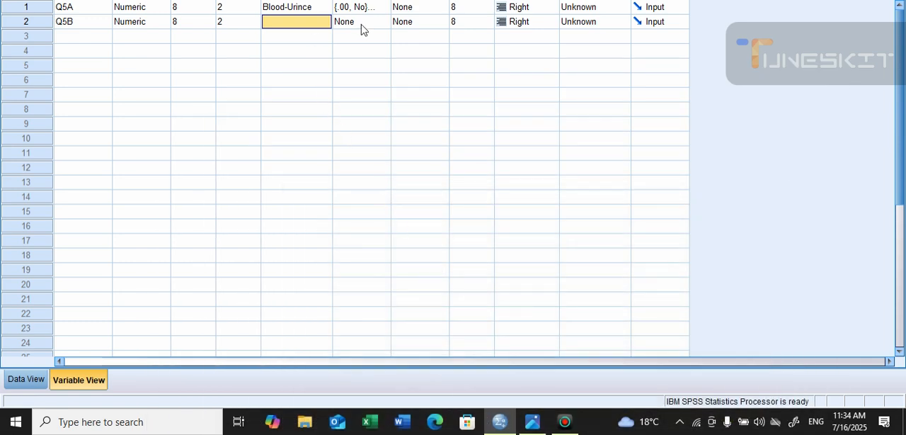
text(Ultrasound)
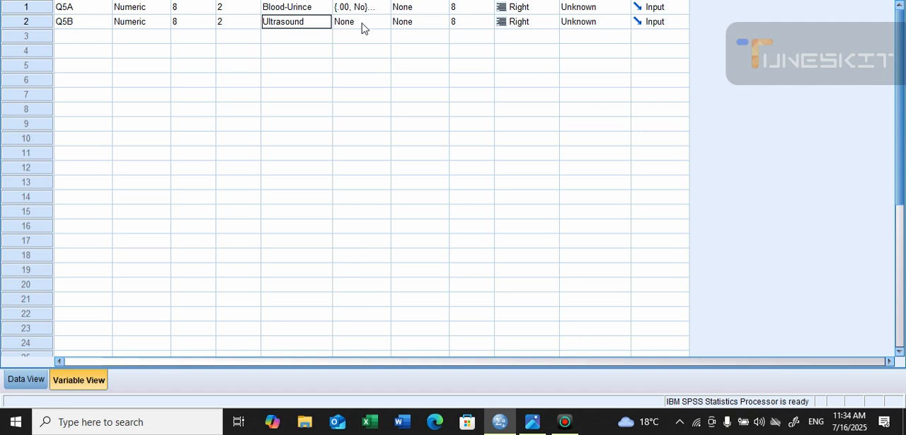
Copy the Yes/No value labels from Q5A to Q5B
click(373, 8)
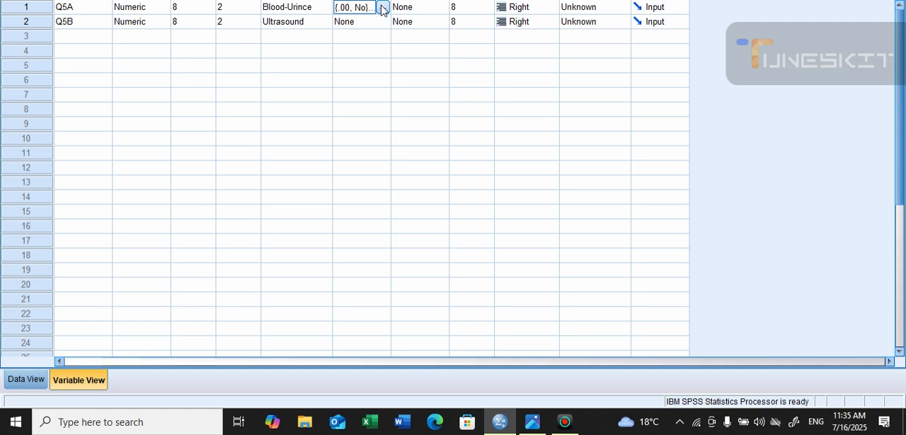
right_click(370, 8)
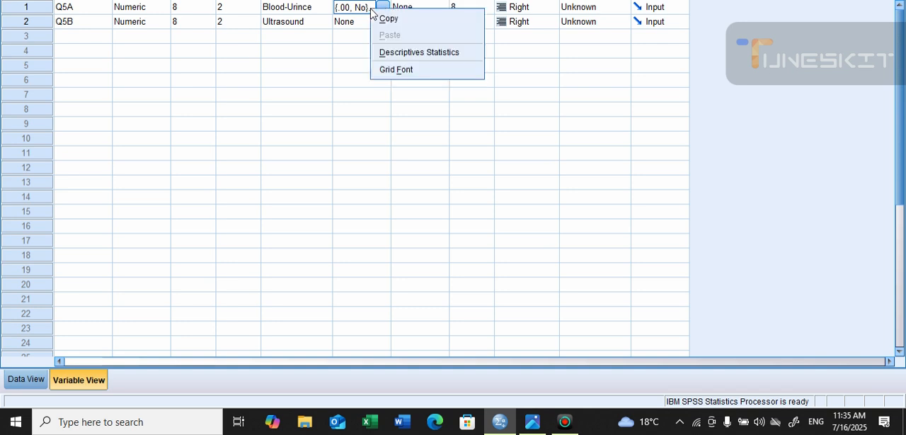
click(388, 19)
click(364, 22)
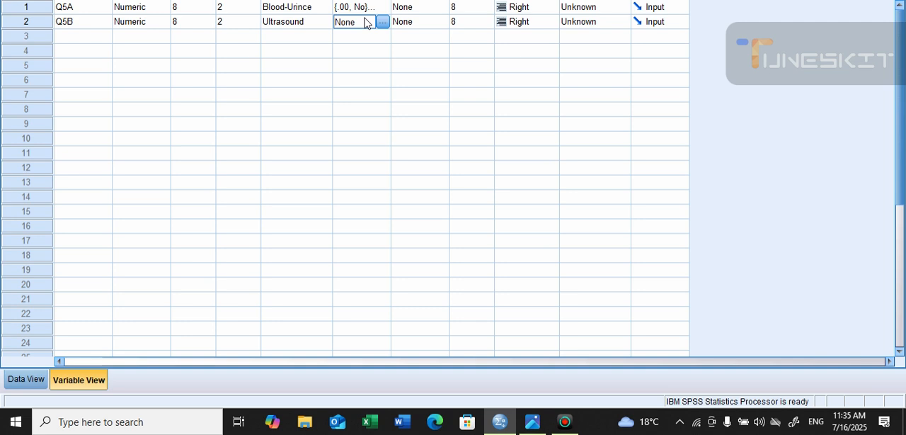
right_click(364, 22)
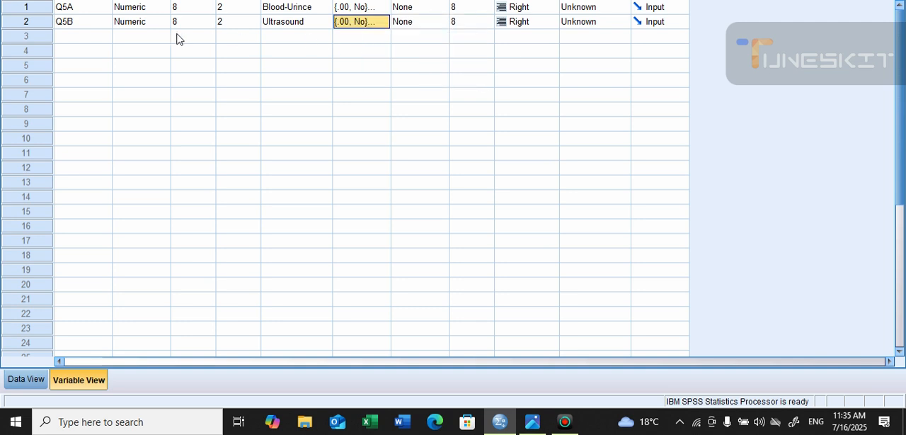
Create a third variable named Q5C in row 3 and go to its label cell
click(84, 40)
text(Q)
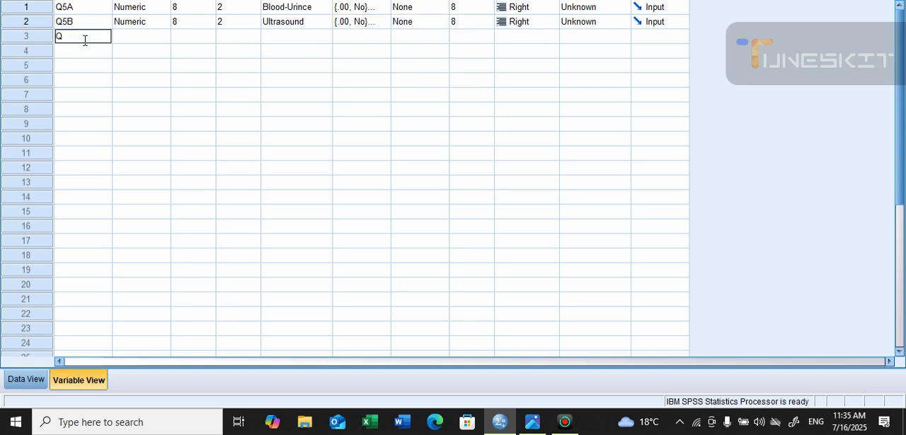
text(3)
key(BackSpace)
text(5C)
key(Tab)
key(Tab)
key(Tab)
key(Tab)
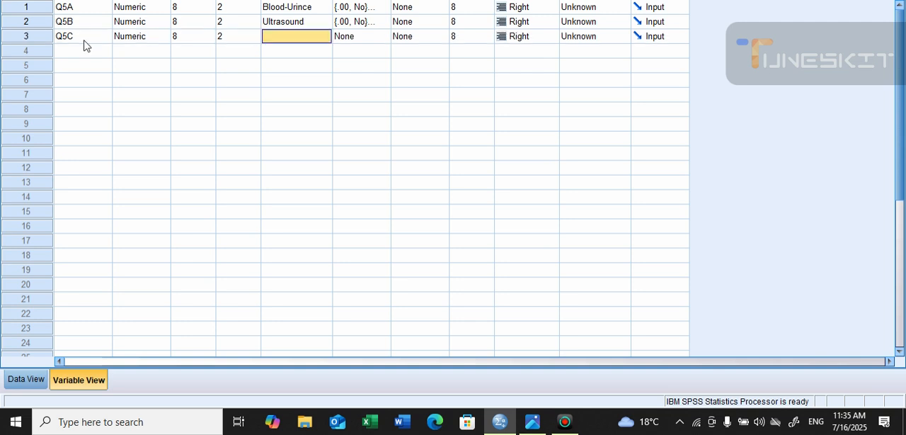
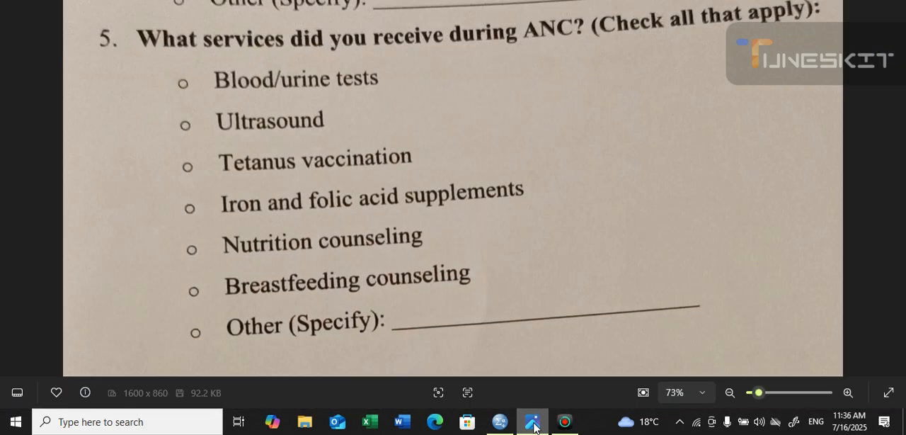
click(534, 425)
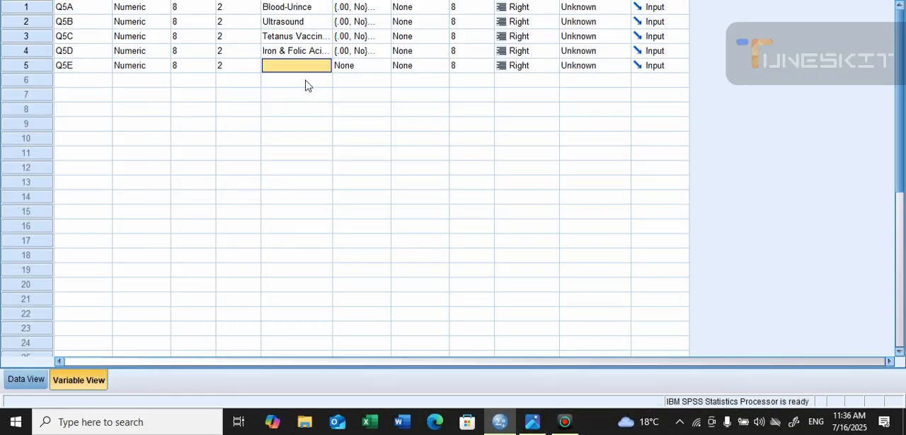
Label variable Q5E "Nutrition Counseling", following the fifth answer option in the questionnaire image
text(B)
key(BackSpace)
text(Nu)
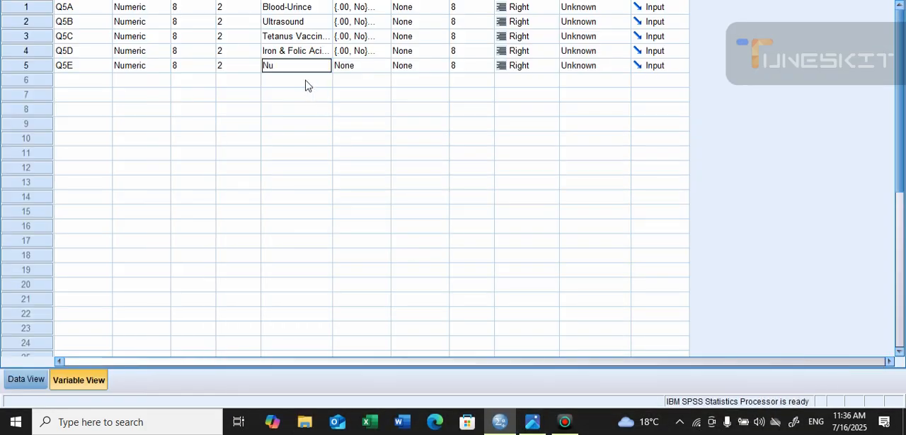
text(trition Counseling)
key(Tab)
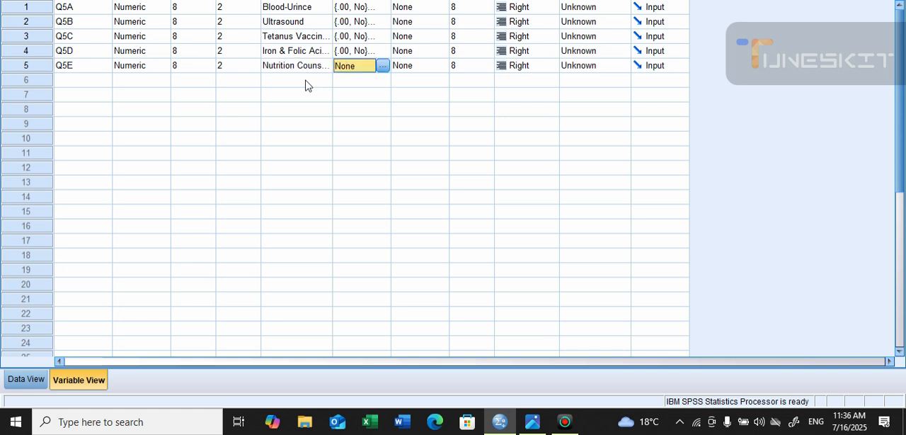
Copy the Yes/No value labels from Q5D to Q5E
click(367, 52)
right_click(366, 52)
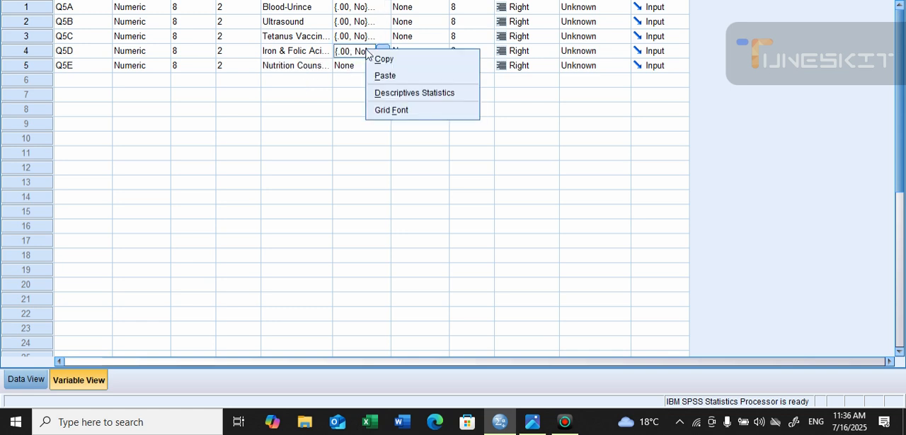
click(375, 60)
right_click(362, 71)
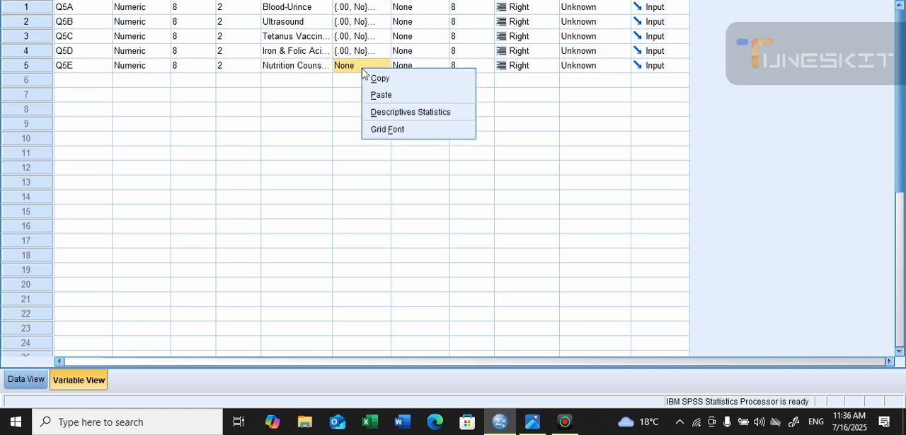
click(368, 93)
Create a sixth variable named Q5F in row 6 and go to its label cell
click(63, 81)
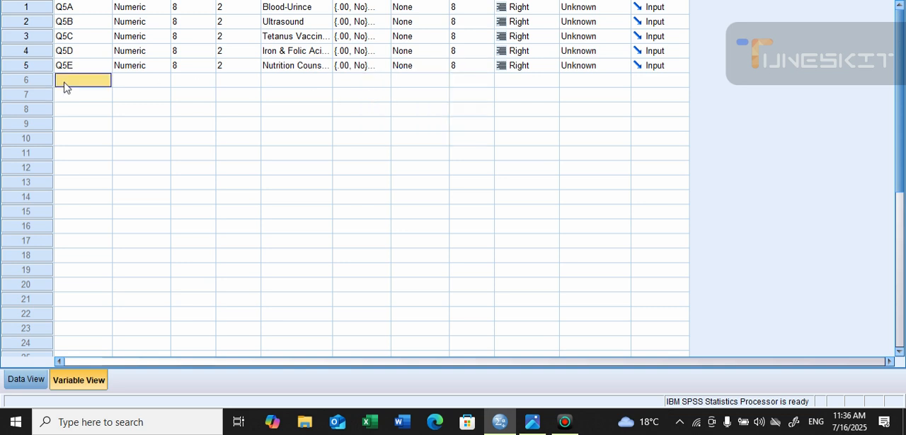
text(Q5F)
click(282, 84)
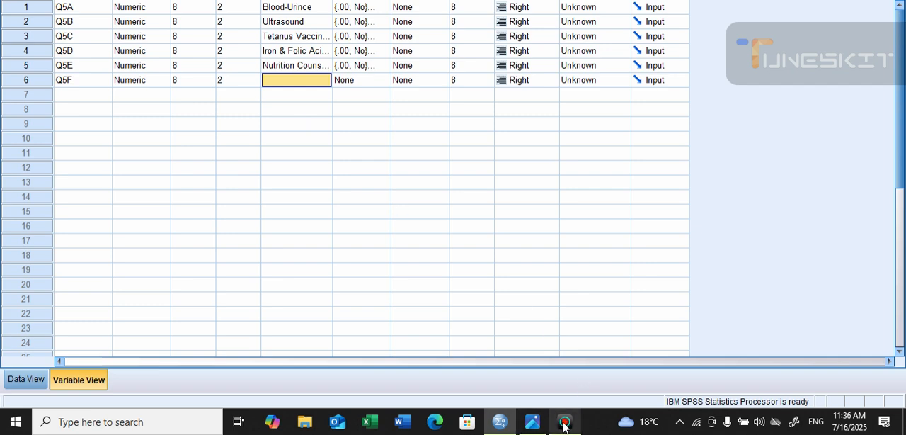
Check the sixth answer option in the questionnaire image and label variable Q5F "Breastfeeding Counseling"
click(539, 426)
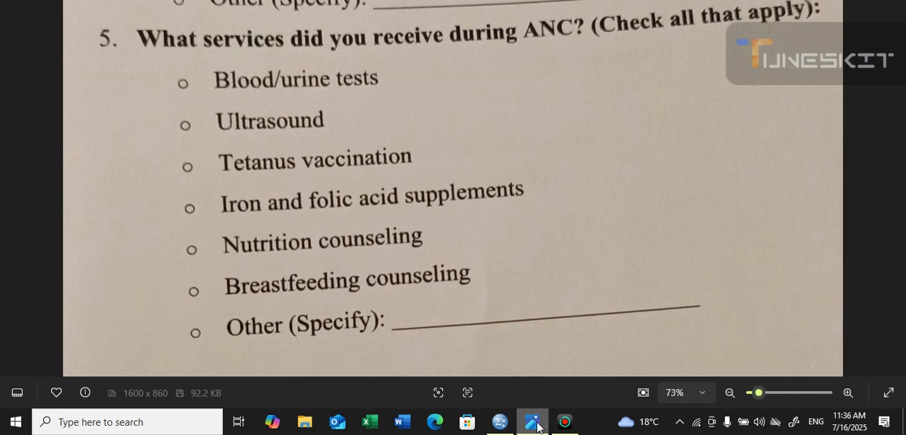
click(539, 426)
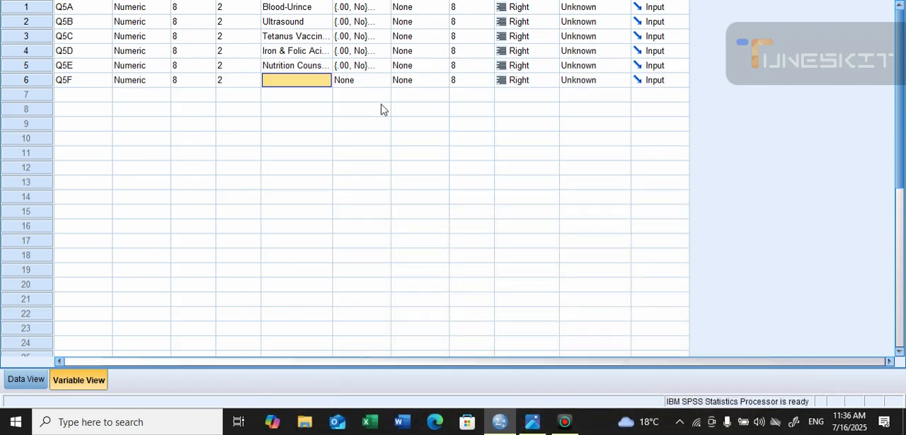
text(Breastf)
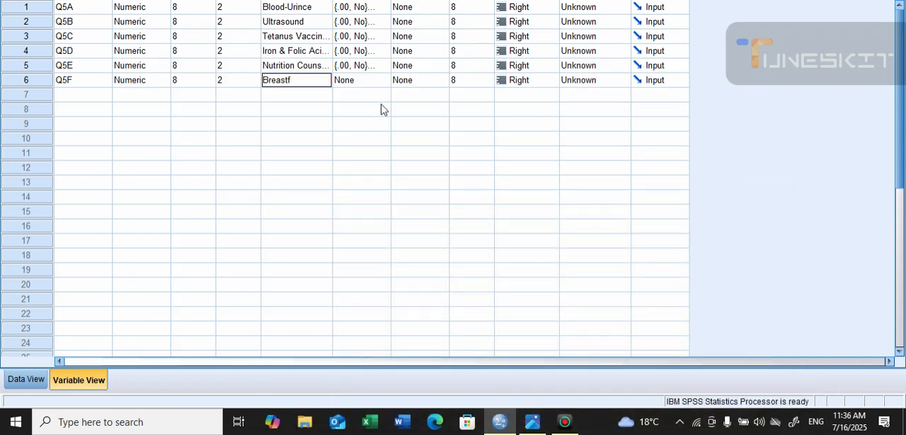
text(eeding Counseling)
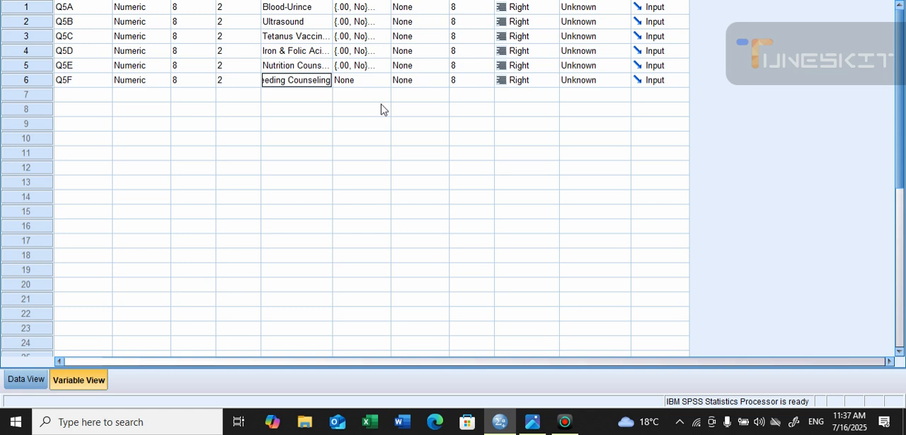
key(Tab)
Copy the Yes/No value labels from Q5E to Q5F
click(375, 68)
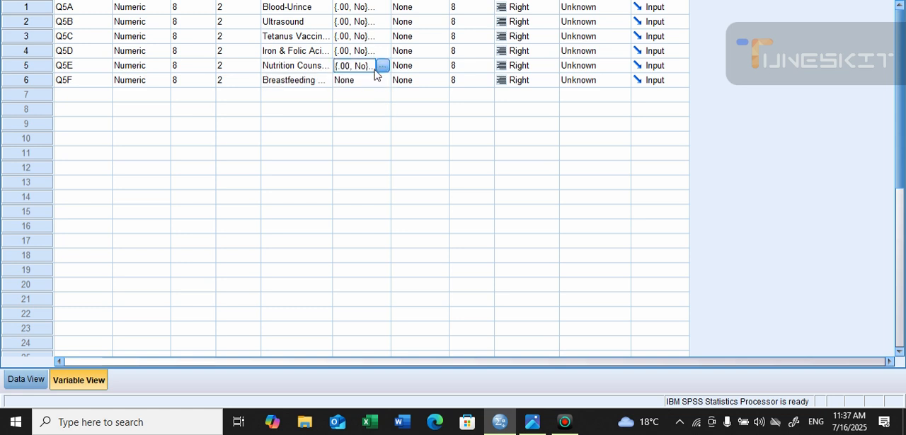
right_click(376, 71)
click(375, 83)
click(368, 84)
right_click(368, 84)
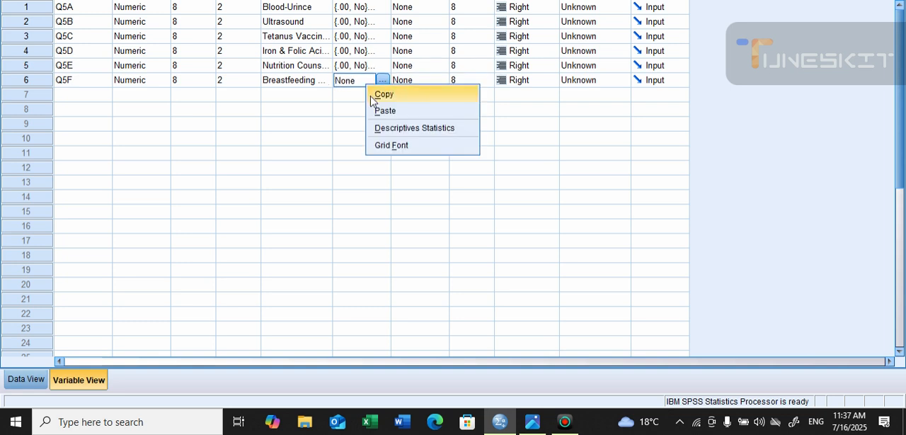
click(377, 111)
Check the last answer option in the questionnaire image and create variable Q5G in row 7 with the label "Other"
click(85, 105)
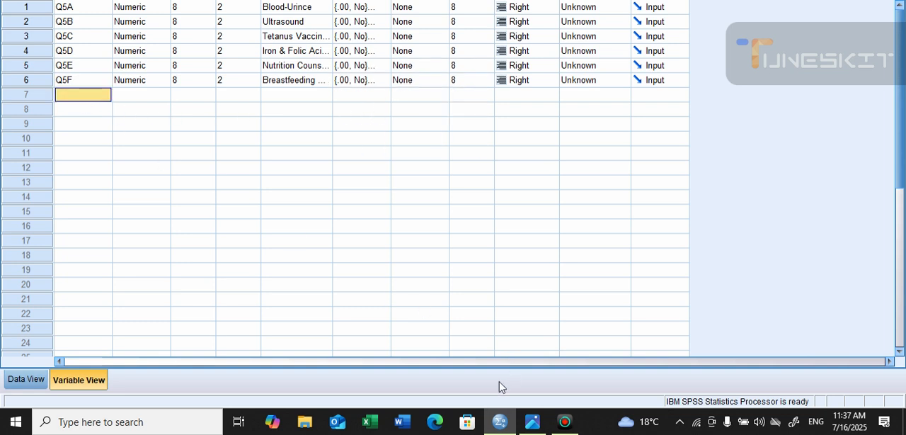
click(542, 427)
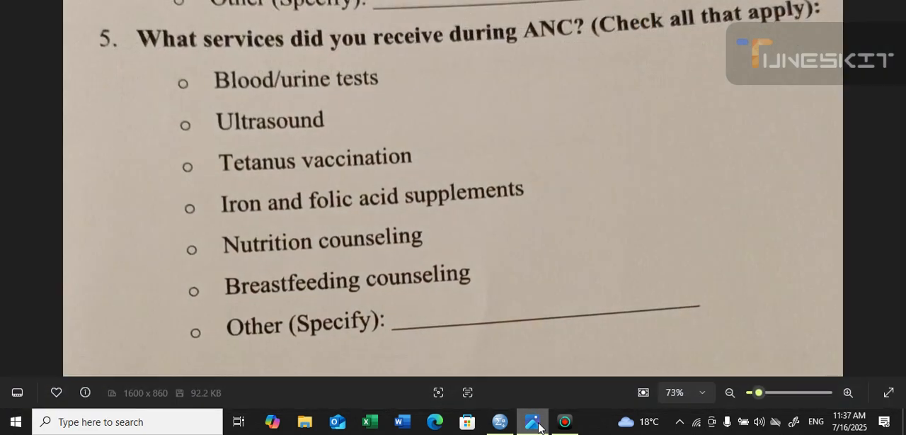
click(540, 427)
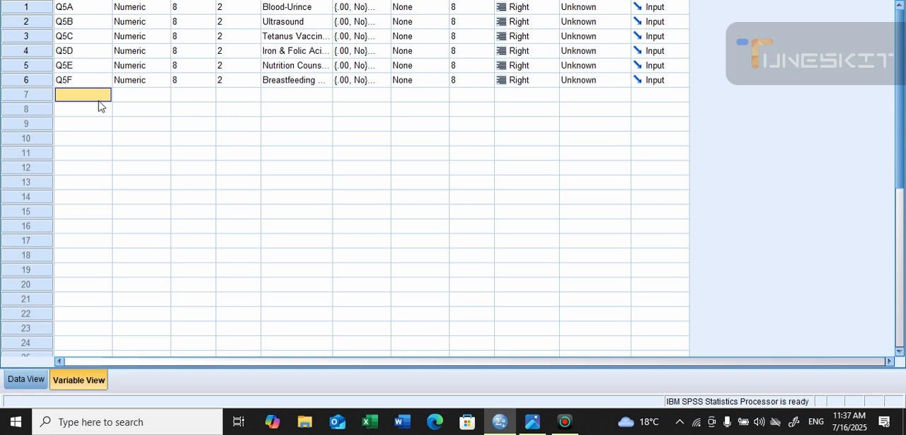
text(Q5G)
click(280, 99)
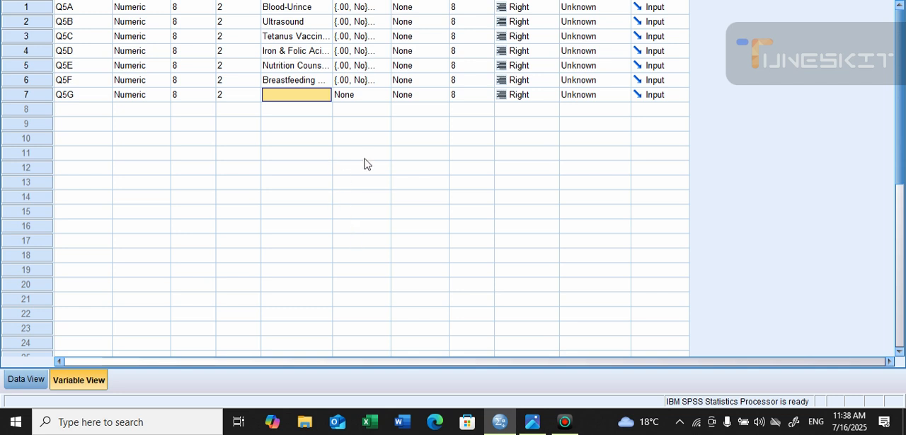
text(Other)
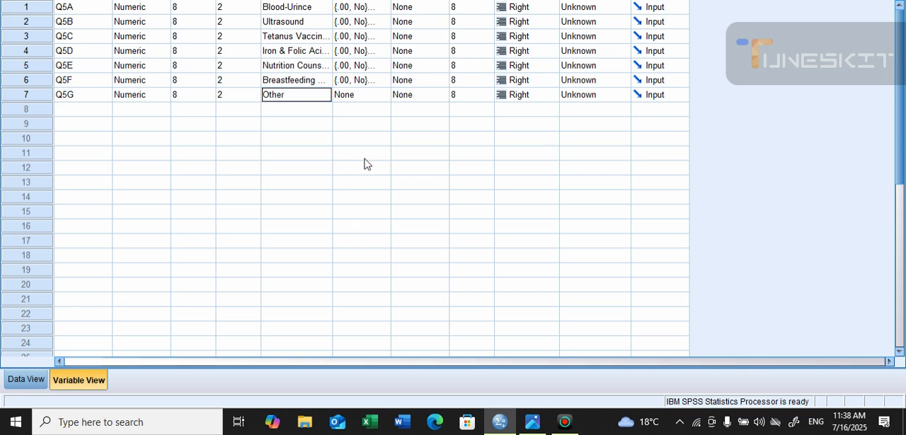
key(Tab)
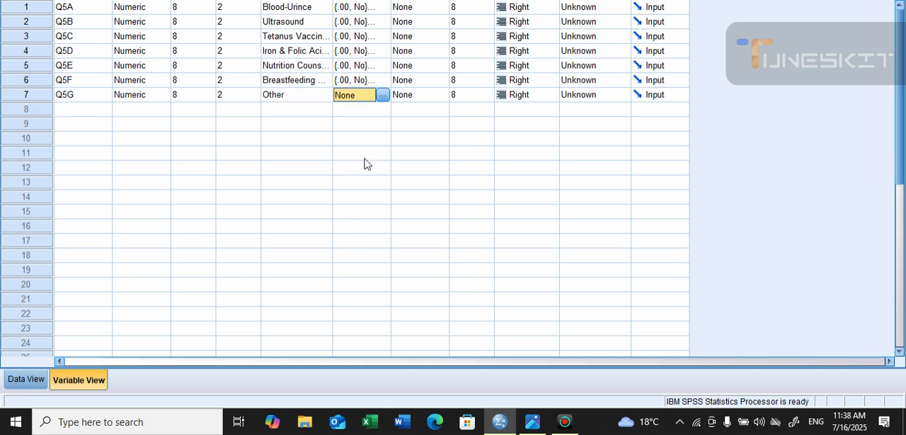
Copy the Yes/No value labels from Q5F to Q5G
right_click(363, 84)
click(369, 90)
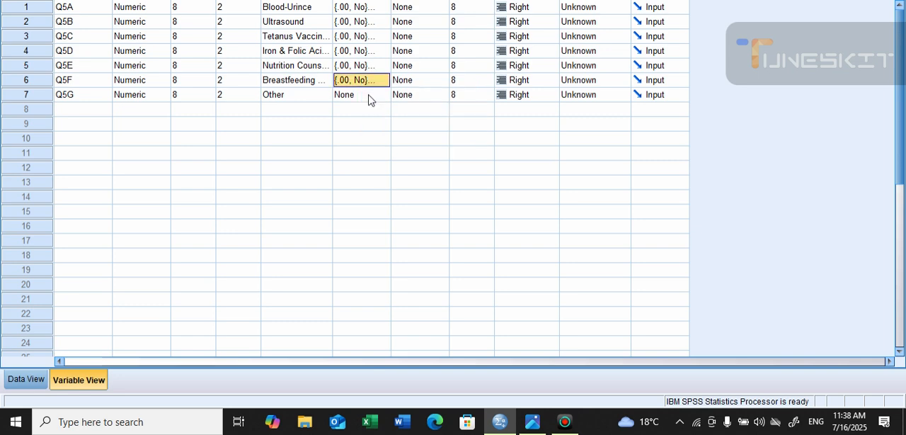
click(368, 95)
right_click(368, 95)
click(379, 120)
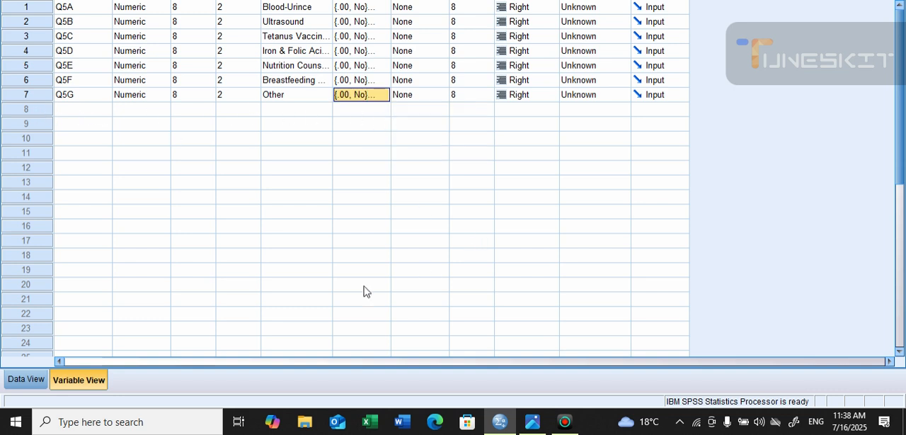
Switch to the data sheet, start opening a data file and browse to the Desktop folder that bears a person's name
click(27, 382)
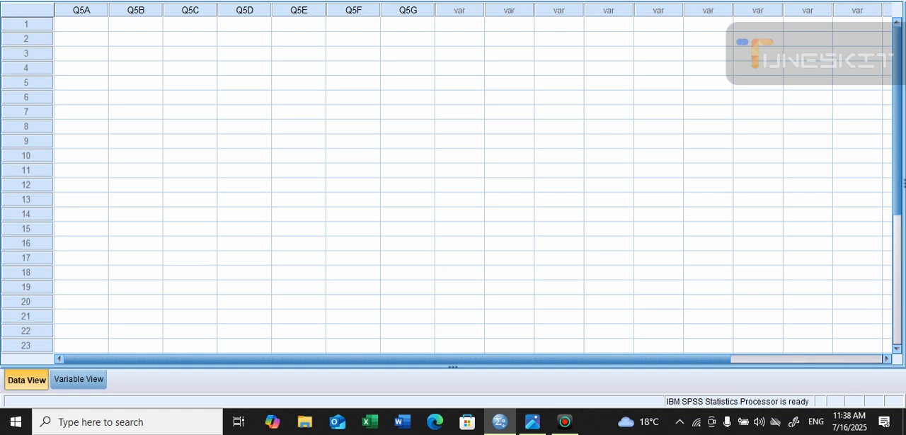
key(alt+f)
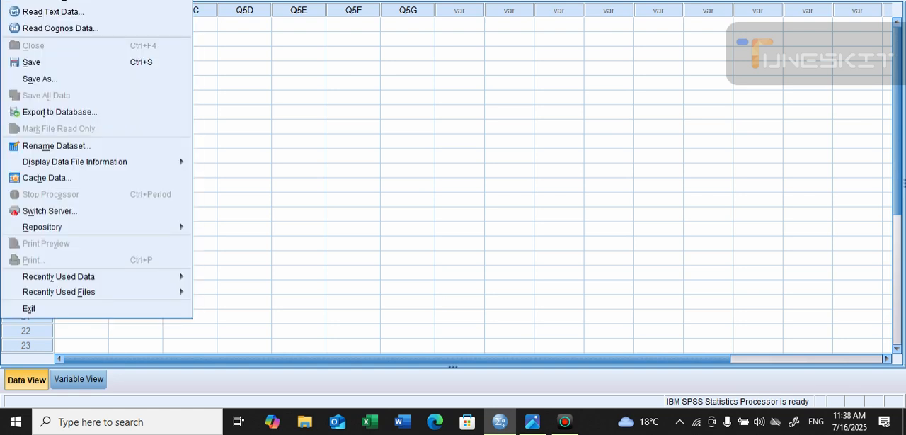
mouse_move(34, 0)
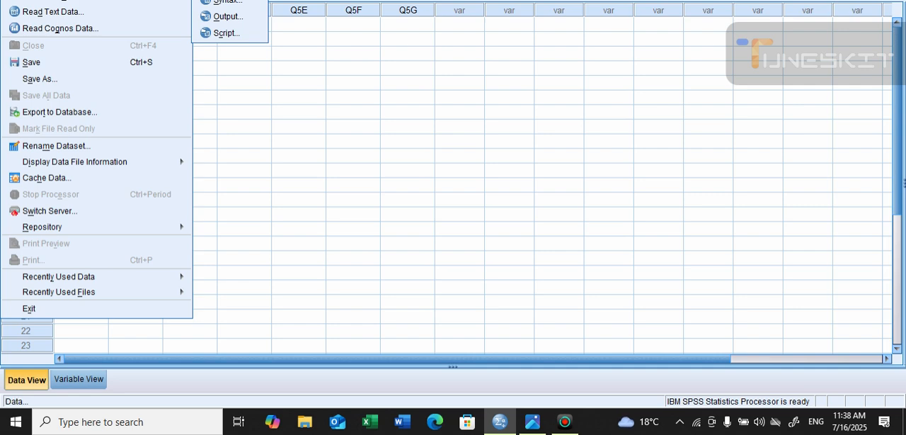
key(Return)
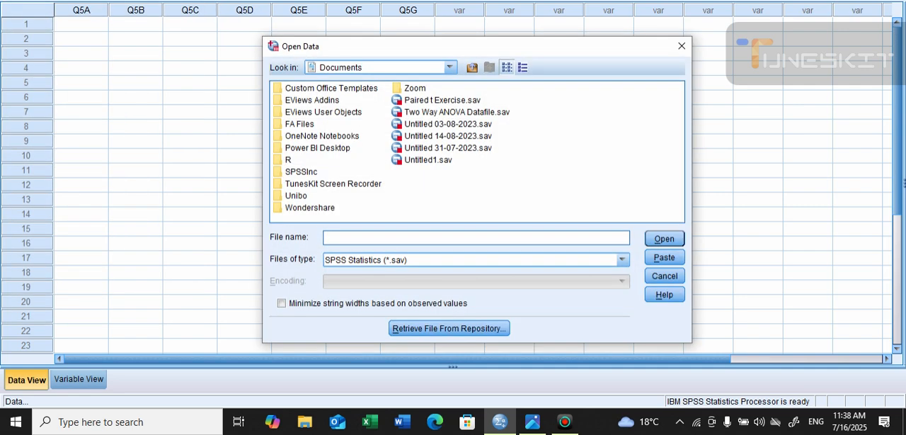
click(451, 67)
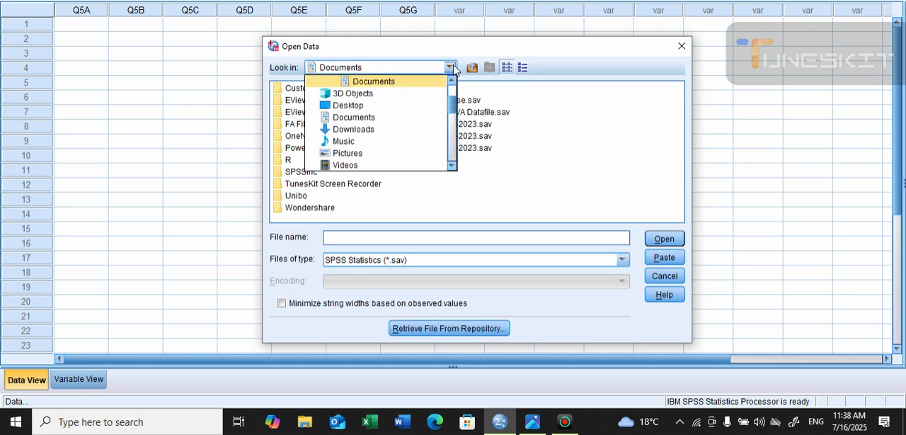
click(414, 107)
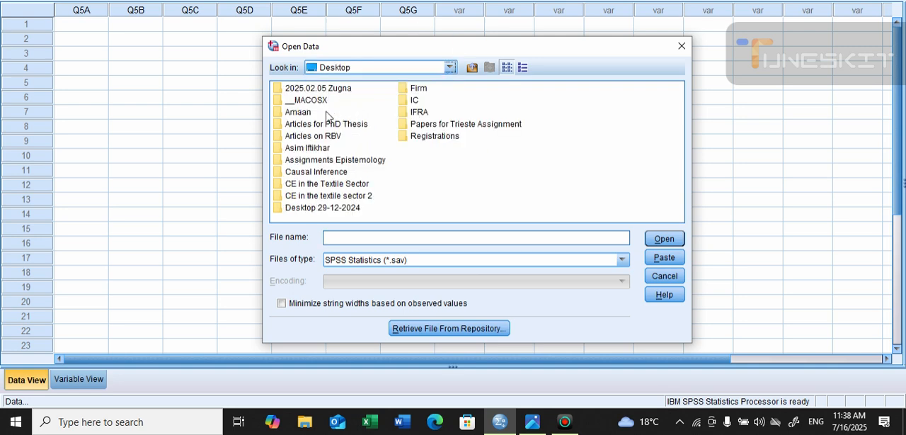
click(312, 149)
click(665, 241)
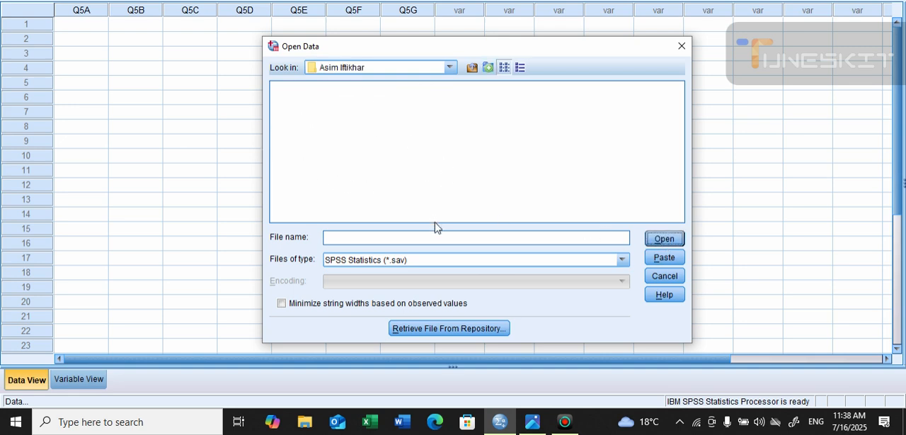
Open the Excel file Multiple Responses.xlsx, importing Sheet1 with variable names read from the first row
click(596, 263)
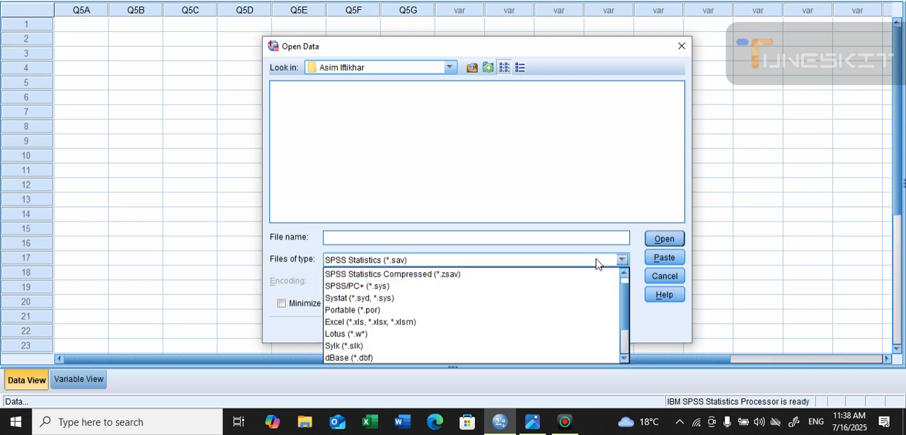
click(581, 322)
click(307, 89)
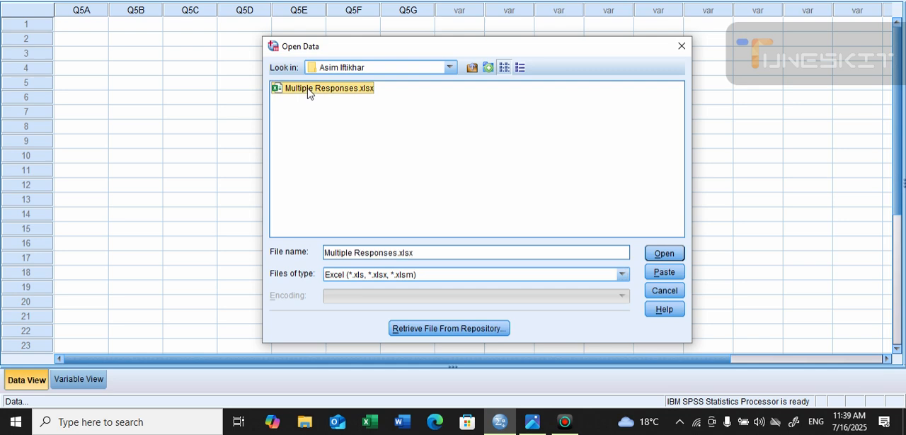
click(653, 256)
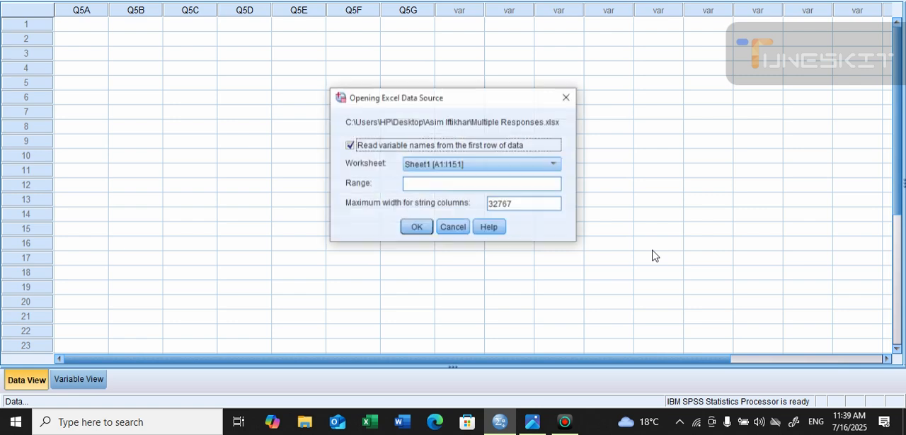
click(416, 227)
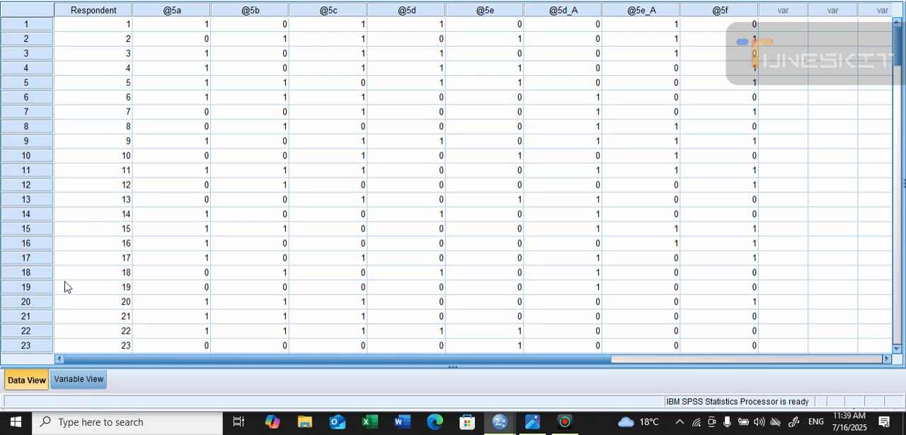
Look through the imported respondents' answers from the first row to the end of the dataset and back
scroll(74, 291, down, 15)
scroll(78, 289, down, 20)
scroll(78, 272, up, 3)
scroll(78, 272, up, 20)
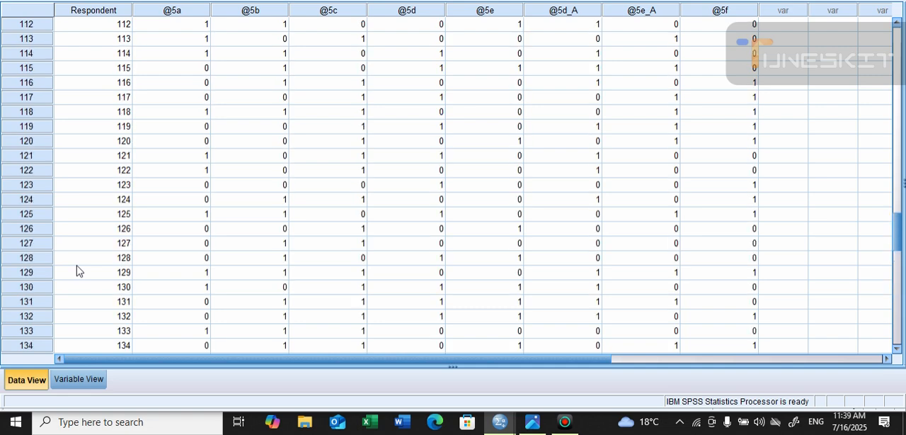
scroll(78, 274, up, 6)
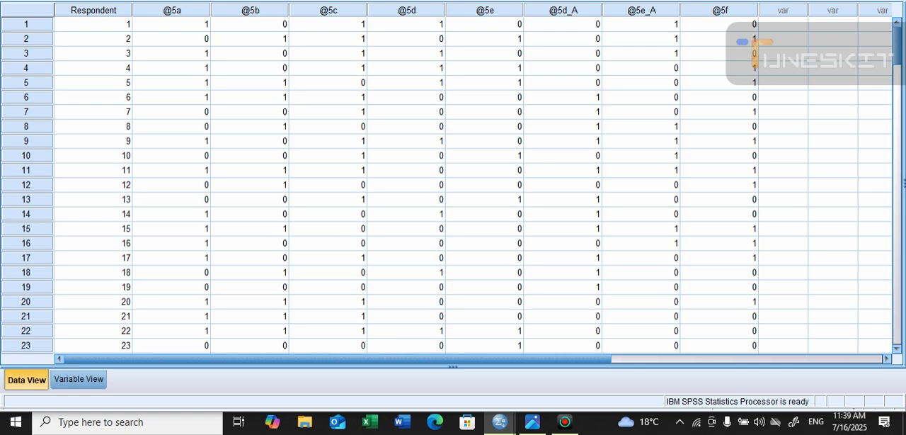
click(172, 0)
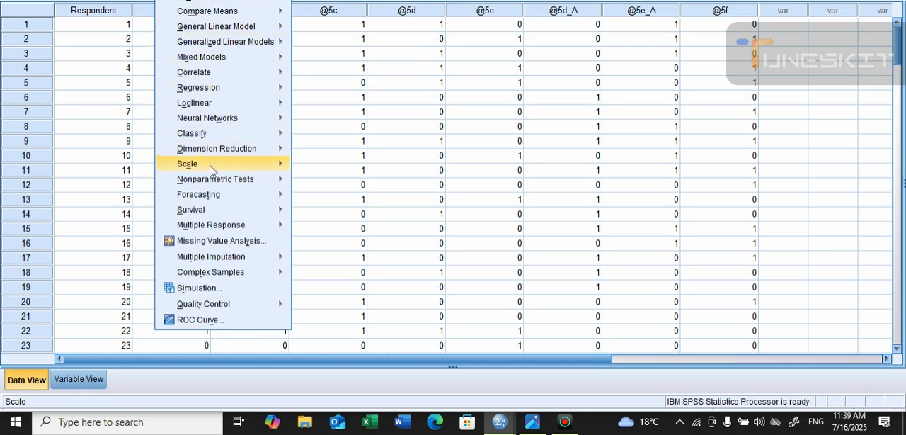
mouse_move(220, 220)
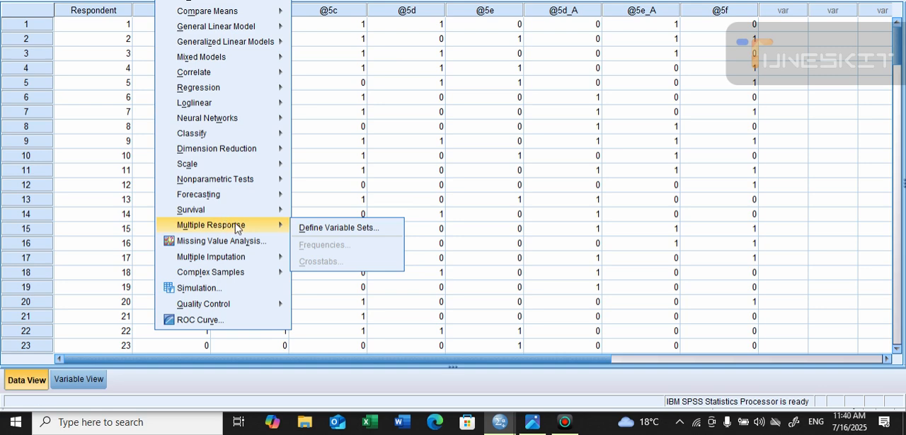
click(373, 230)
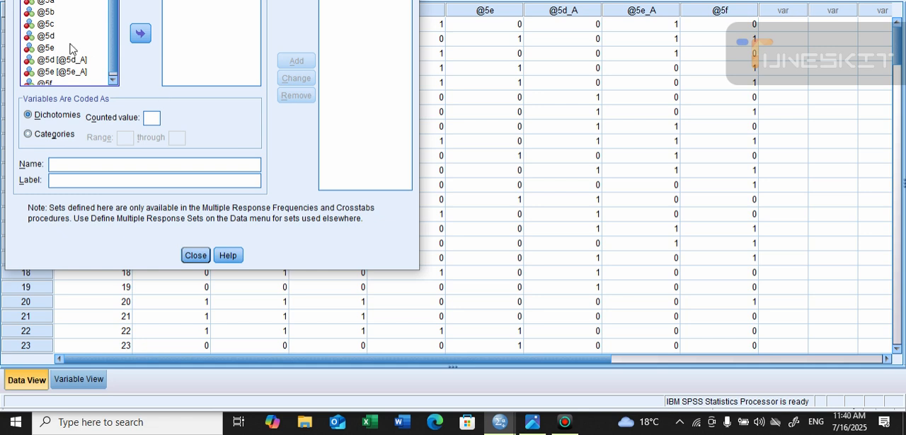
click(51, 4)
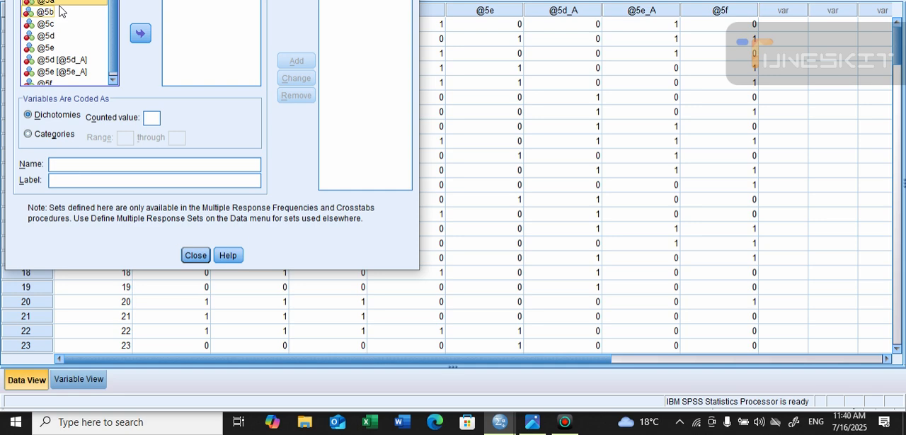
key(ctrl+a)
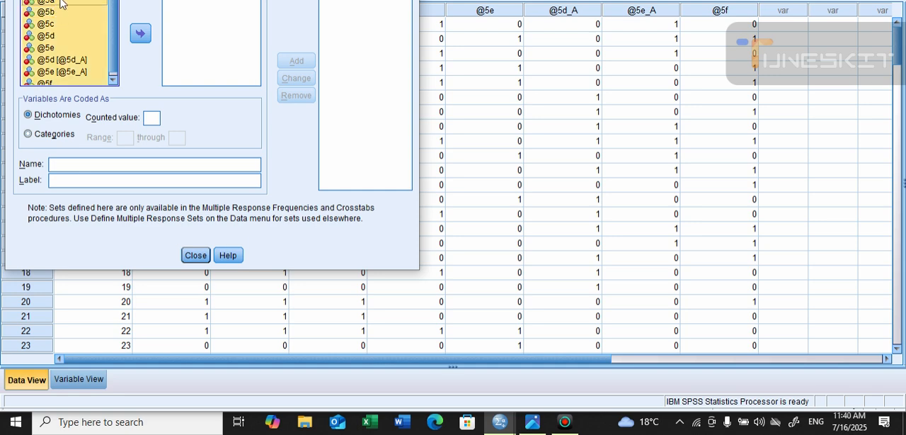
click(139, 35)
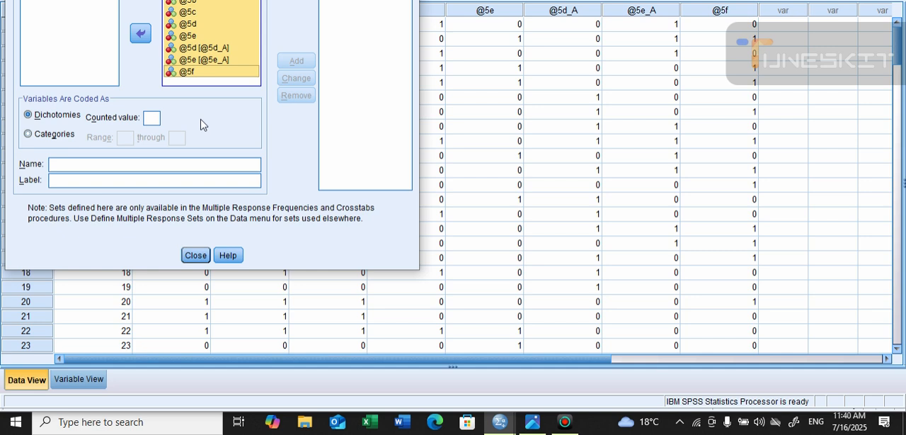
click(147, 119)
text(1)
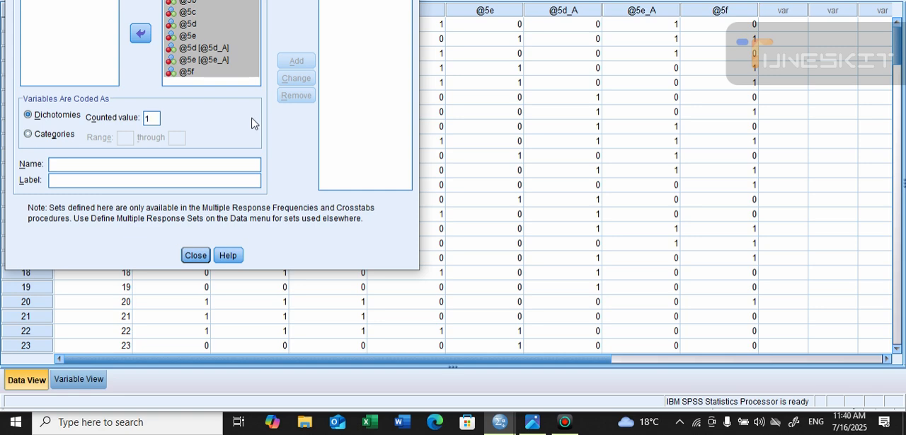
Name and label the response set MultiresponseQ5, add it to the defined sets and finish the definition
click(193, 164)
text(M)
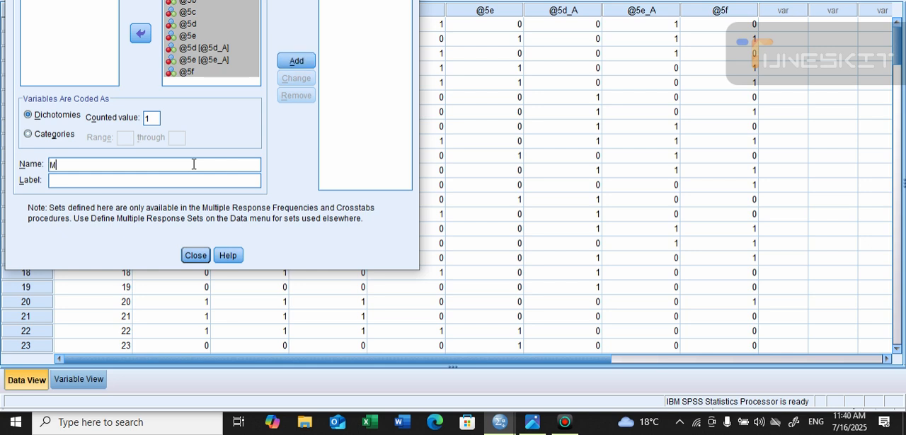
text(ultiresponseQ5)
double_click(126, 165)
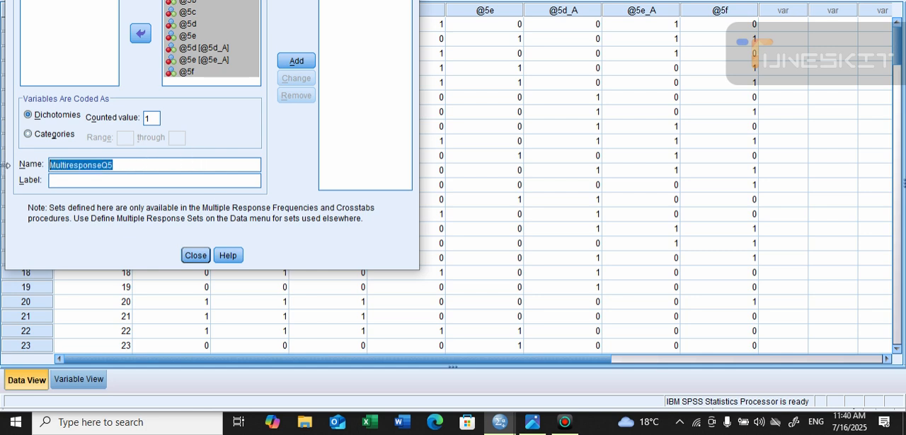
click(106, 183)
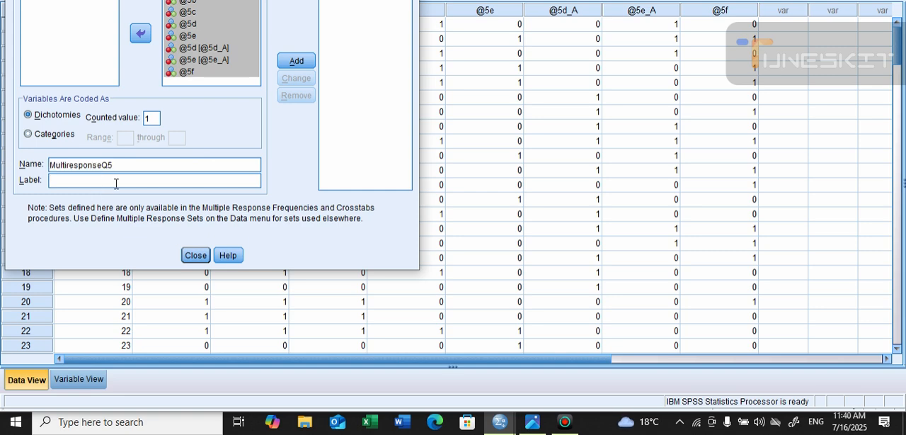
key(ctrl+v)
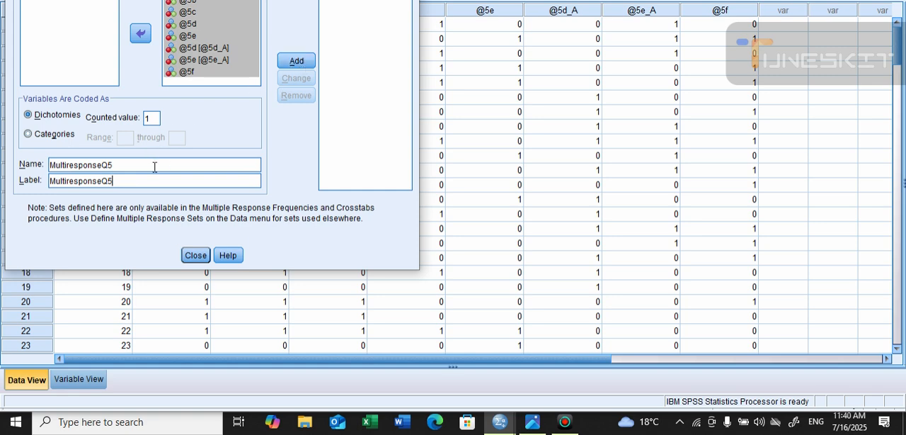
click(298, 62)
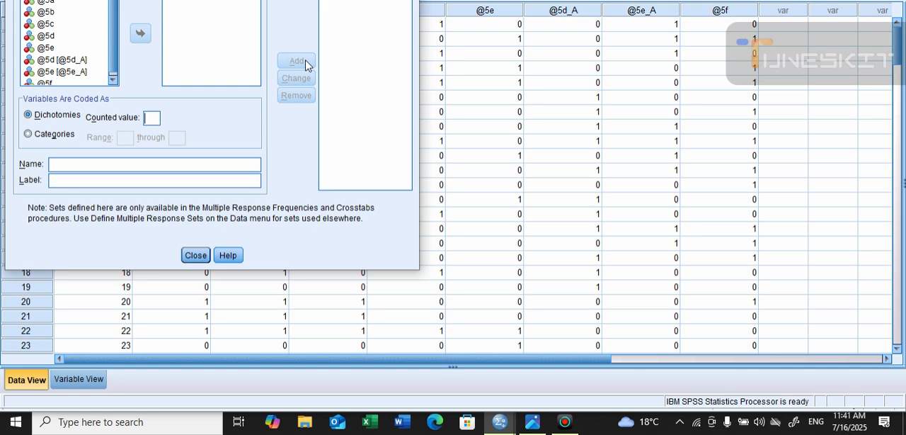
click(196, 255)
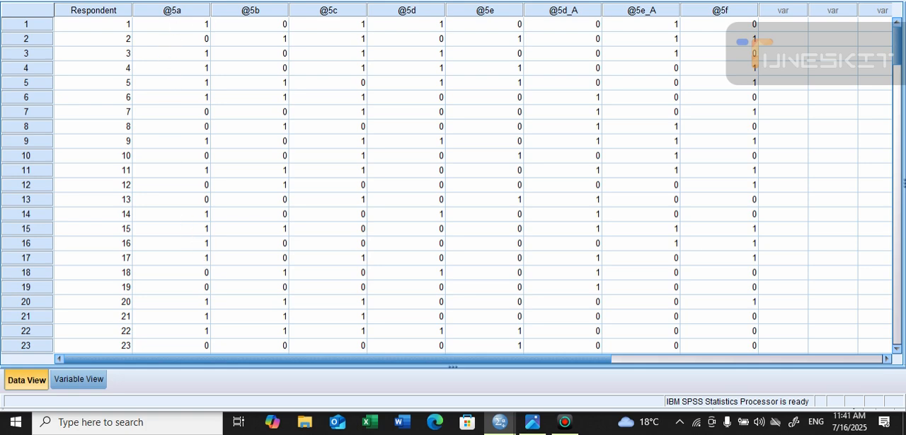
Run multiple response frequencies for the $MultiresponseQ5 set
click(171, 0)
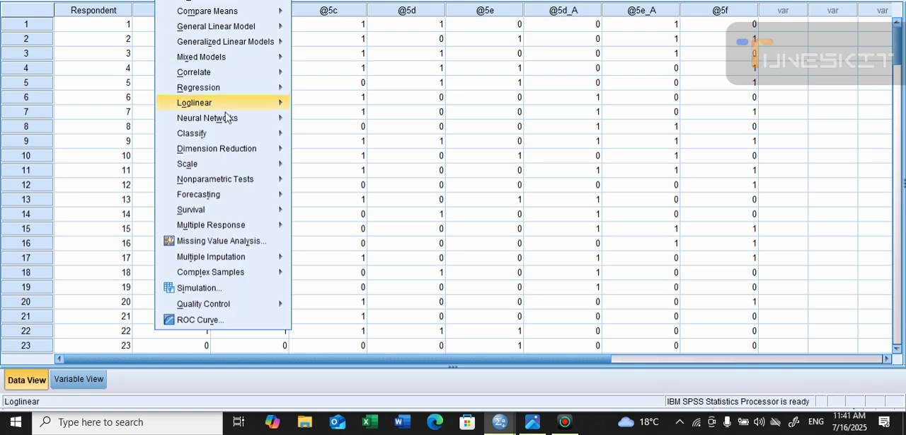
mouse_move(242, 225)
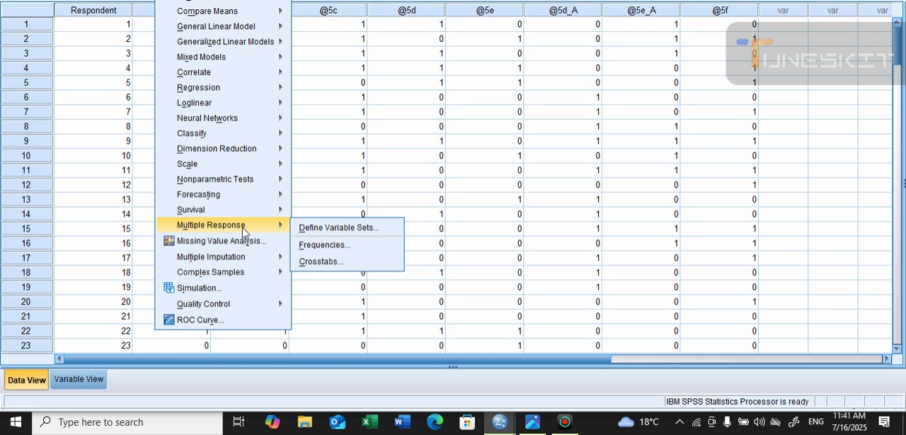
click(338, 249)
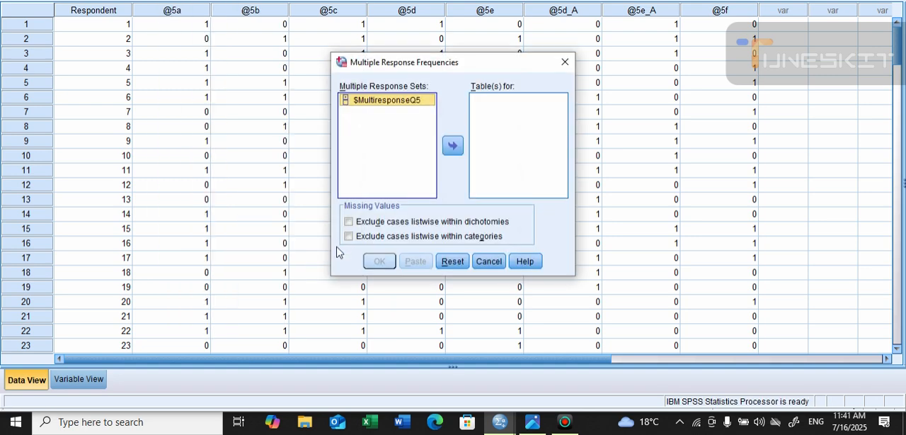
click(456, 151)
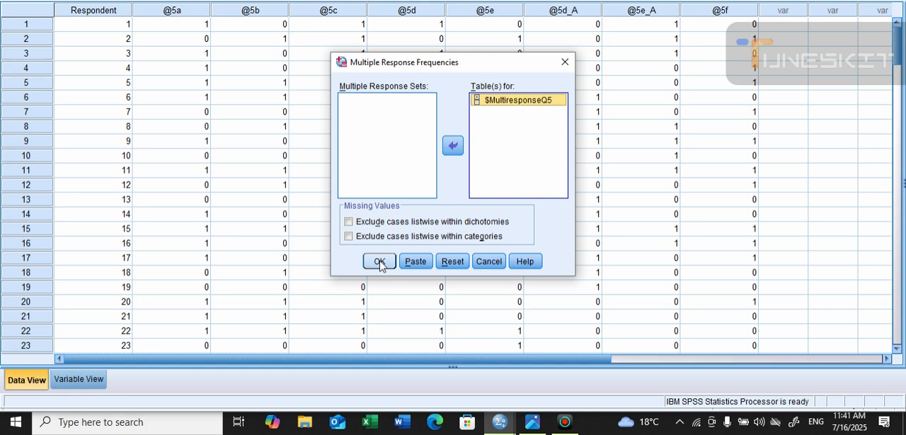
click(379, 262)
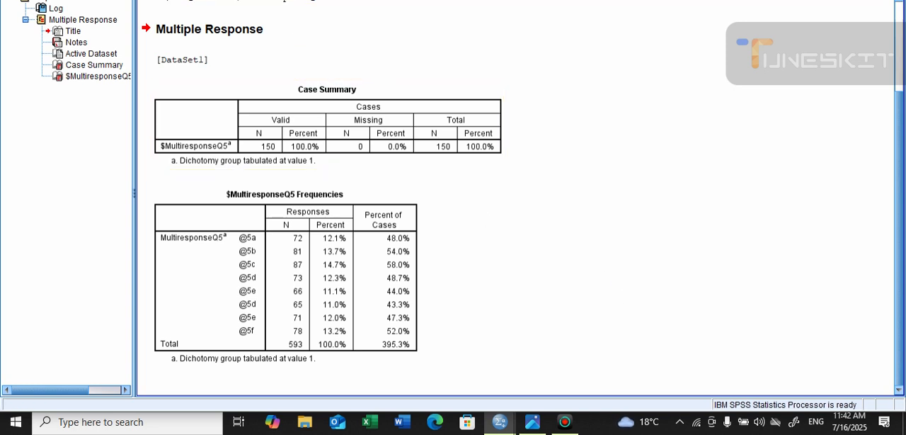
click(240, 0)
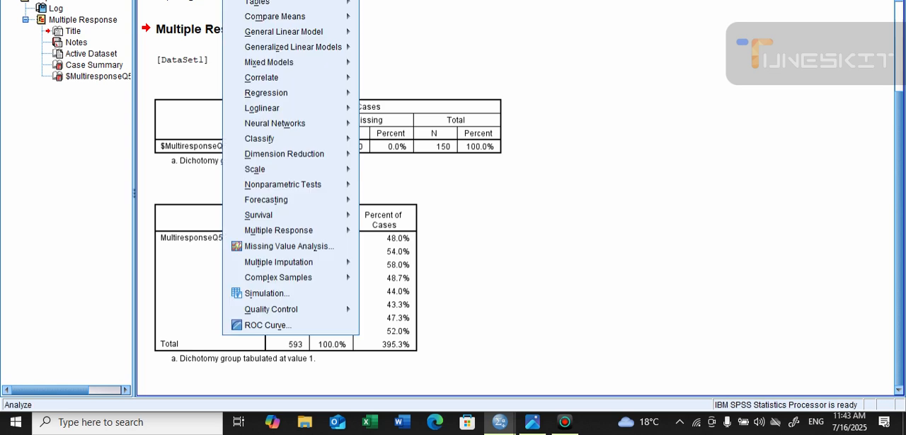
mouse_move(345, 231)
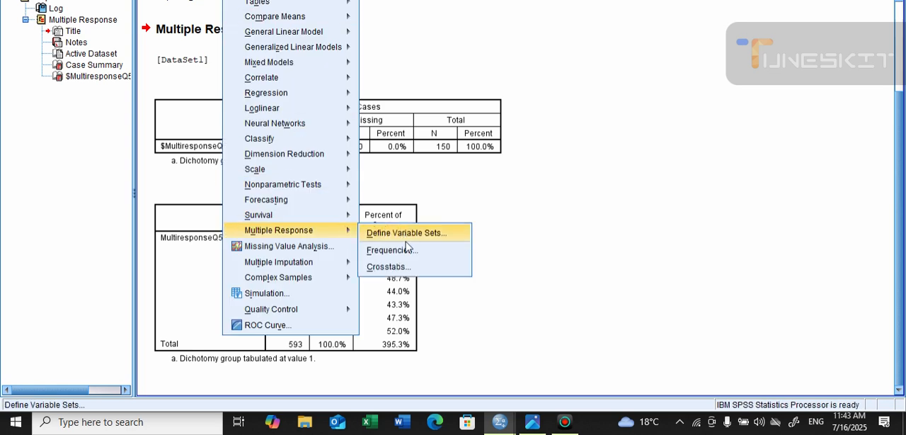
click(414, 268)
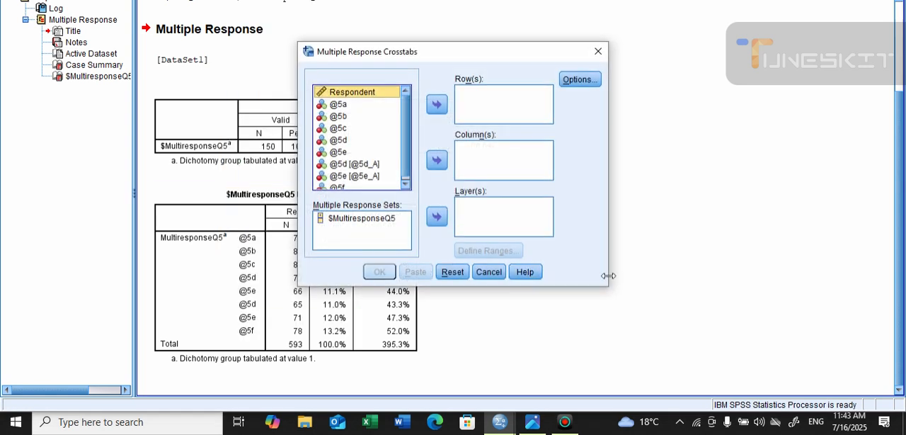
click(334, 106)
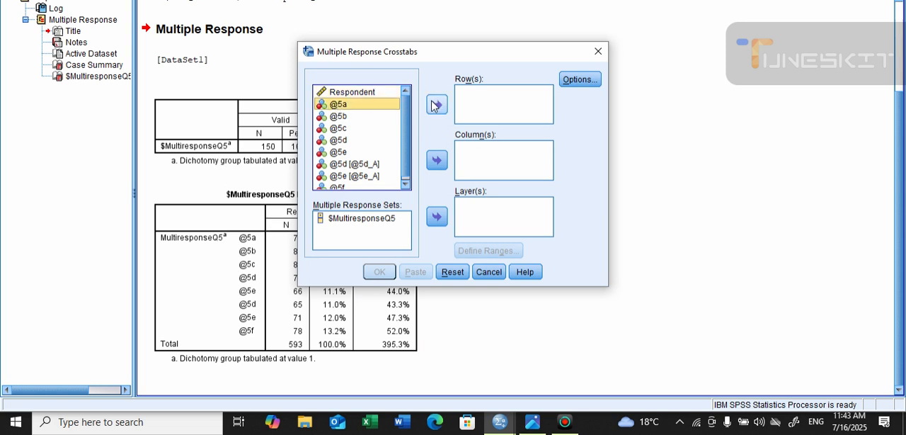
click(436, 106)
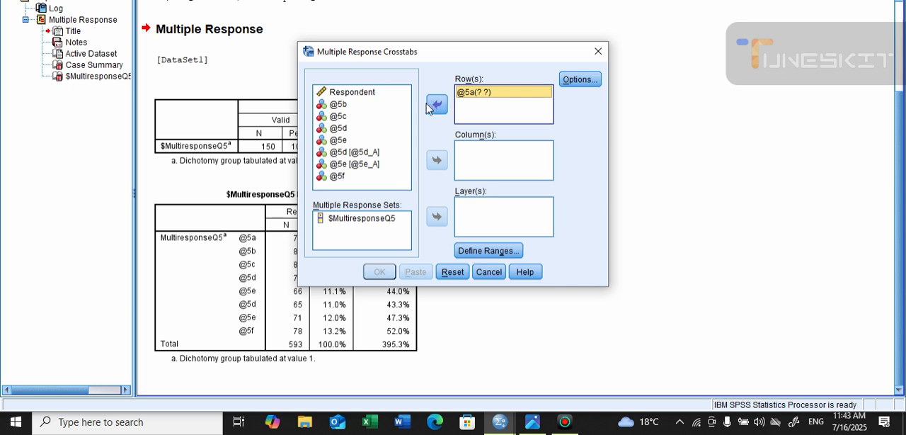
click(336, 108)
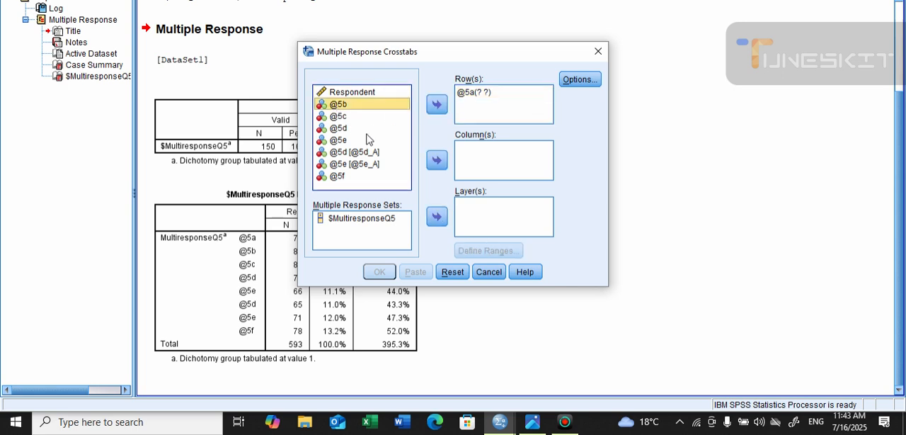
click(439, 161)
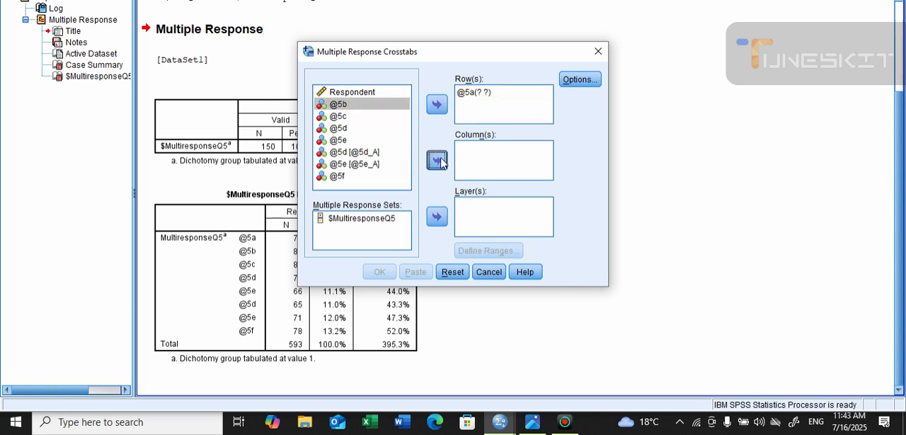
click(480, 98)
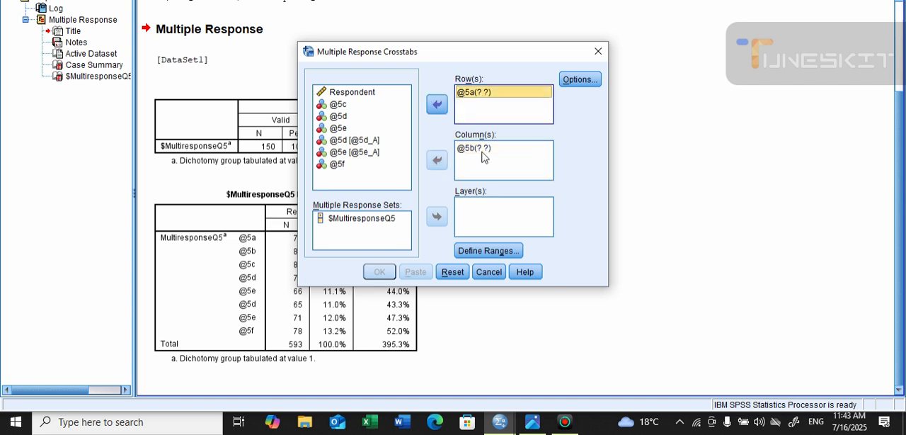
click(489, 256)
click(442, 151)
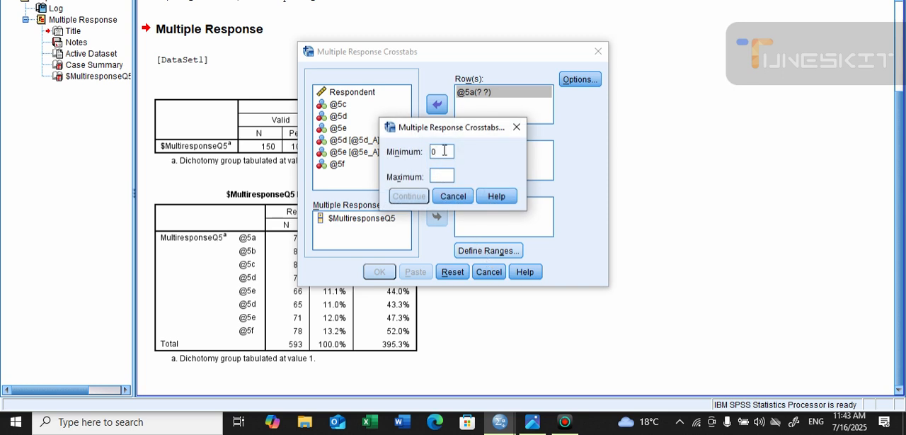
click(453, 176)
text(1)
click(408, 196)
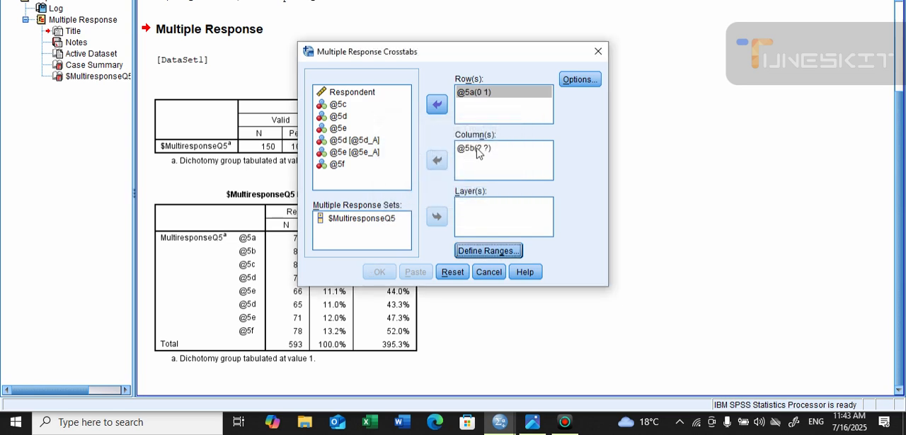
click(483, 149)
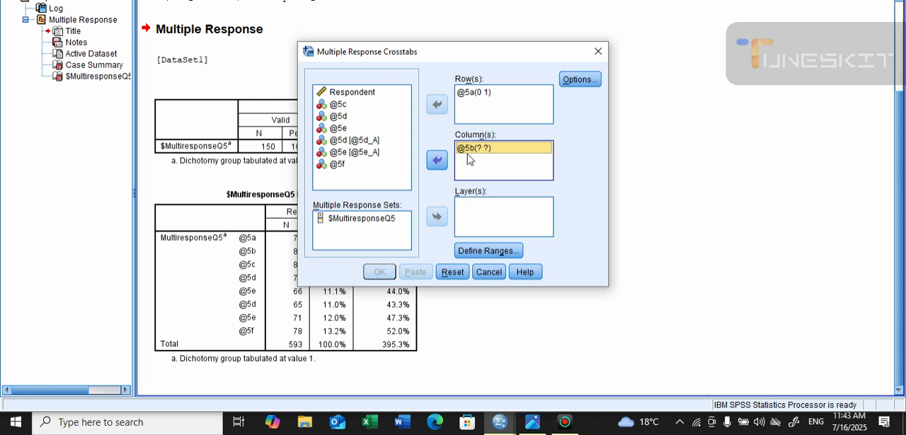
click(482, 252)
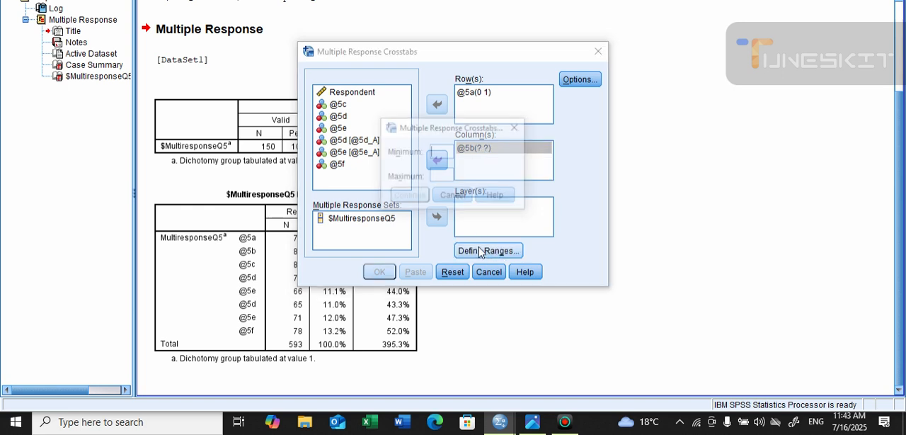
text(0)
click(438, 178)
text(1)
click(408, 197)
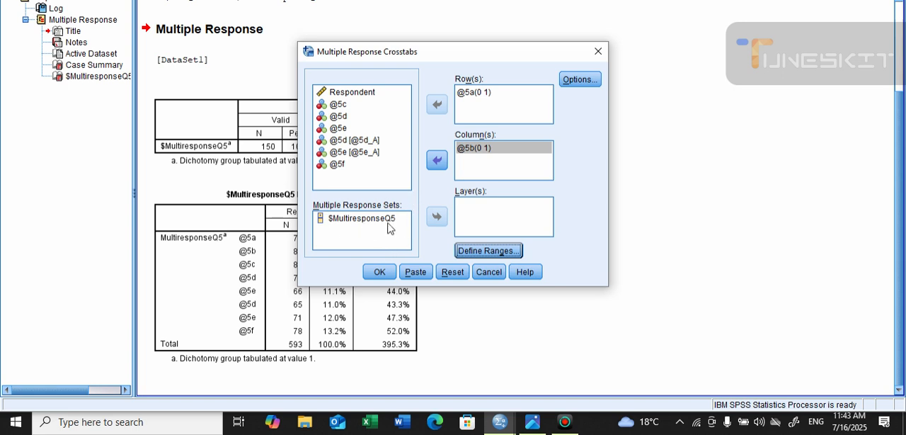
click(380, 273)
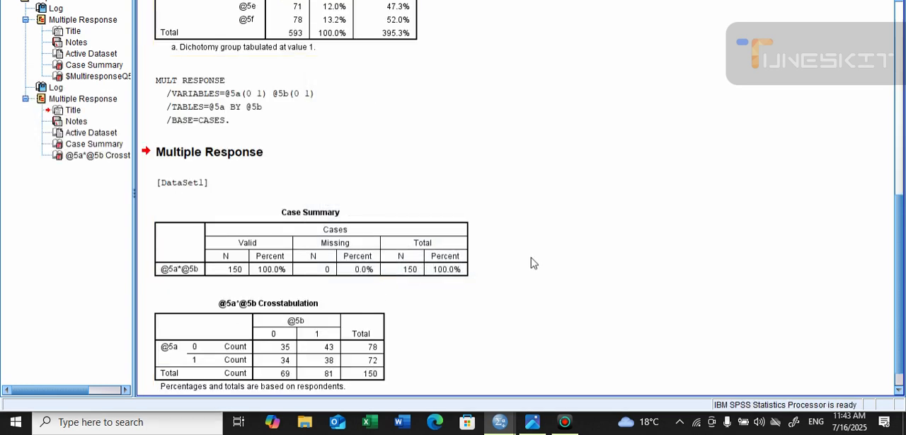
scroll(534, 262, down, 1)
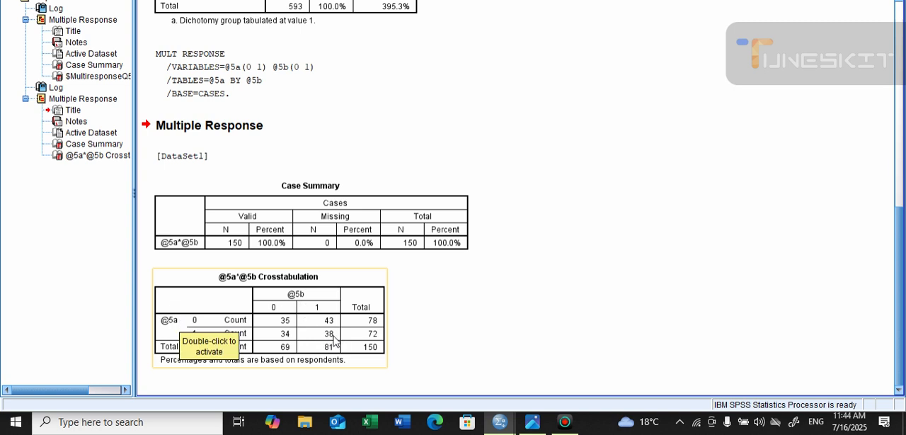
click(459, 295)
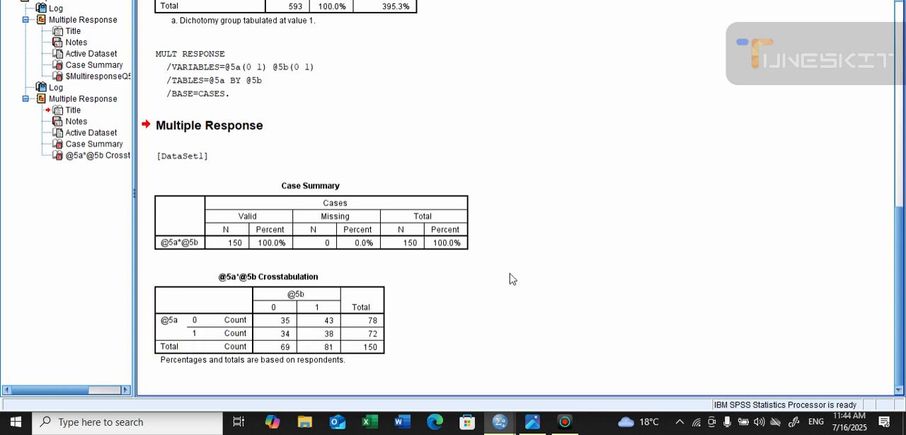